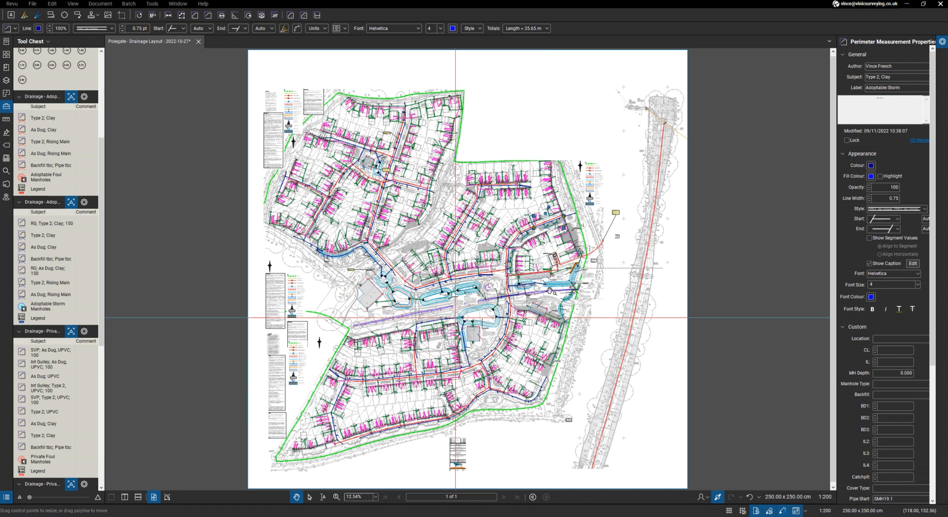
- Examine the drainage tool sets and the site layout, closing in on the private foul runs around plots 1 and 2
scroll(513, 301, up, 2)
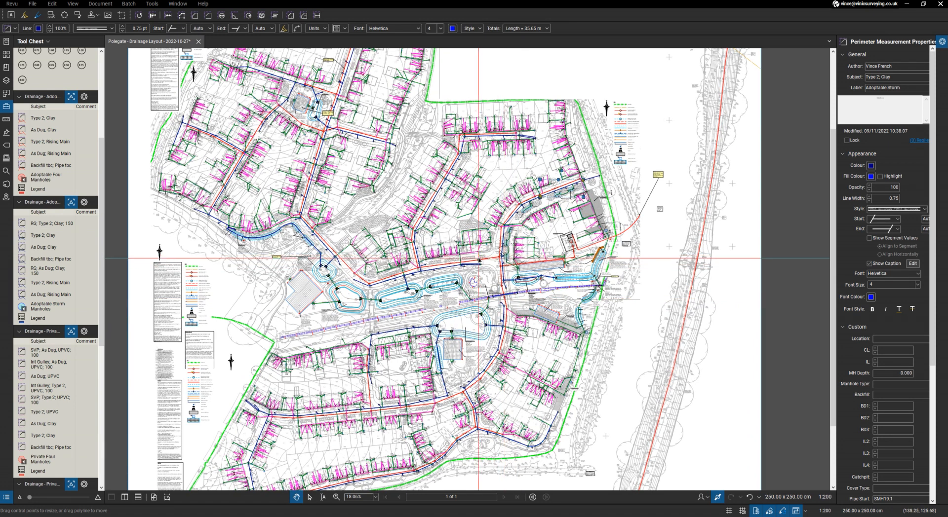
scroll(63, 279, up, 5)
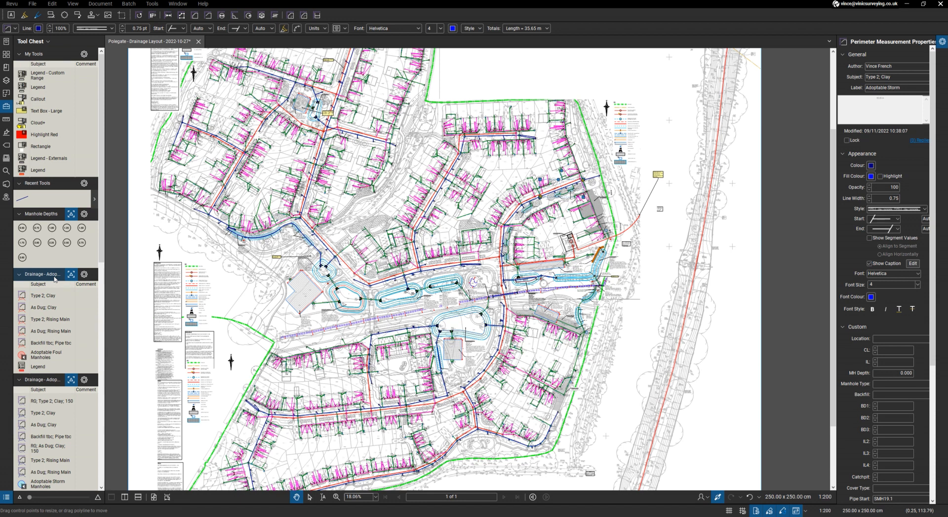
scroll(54, 279, down, 3)
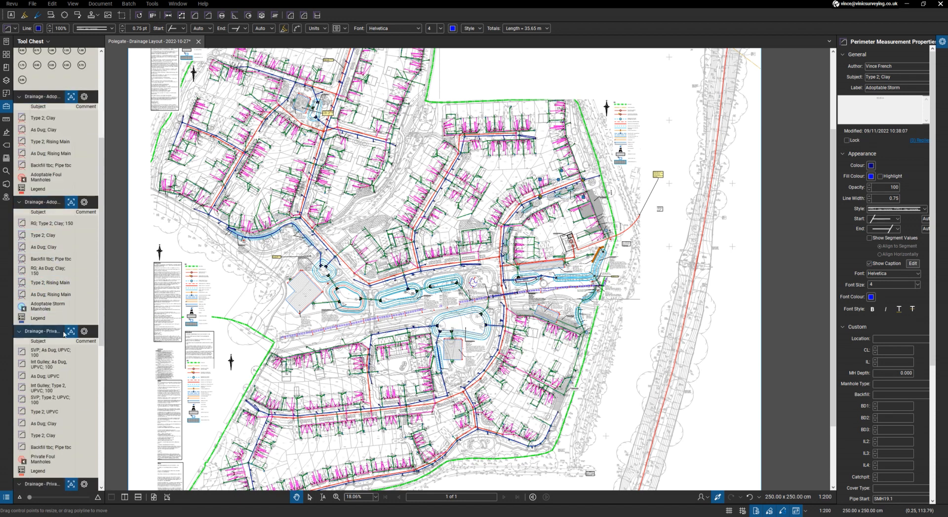
scroll(64, 332, down, 2)
scroll(63, 306, up, 5)
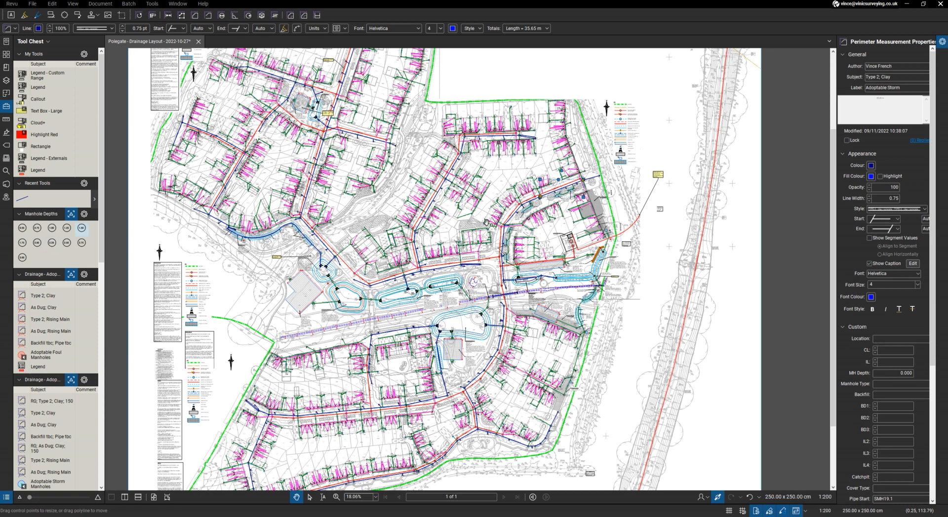
scroll(607, 237, up, 10)
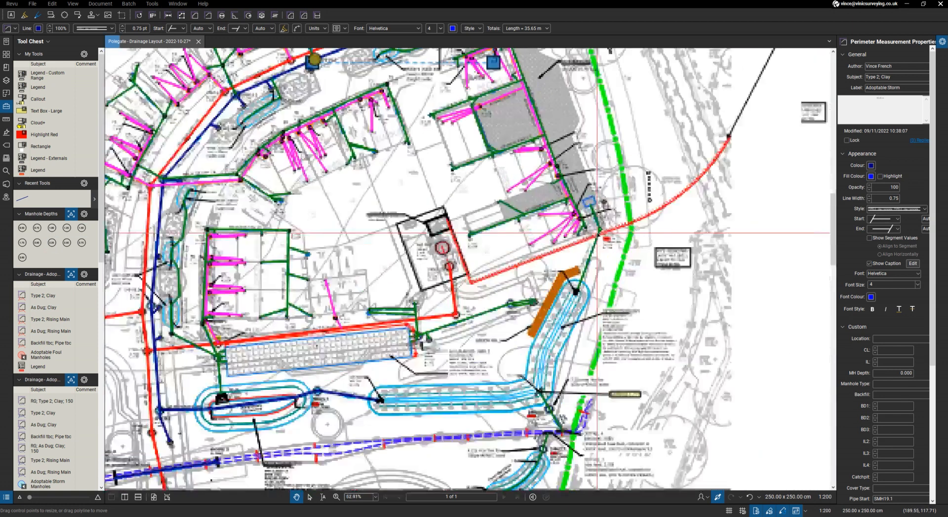
scroll(576, 207, up, 3)
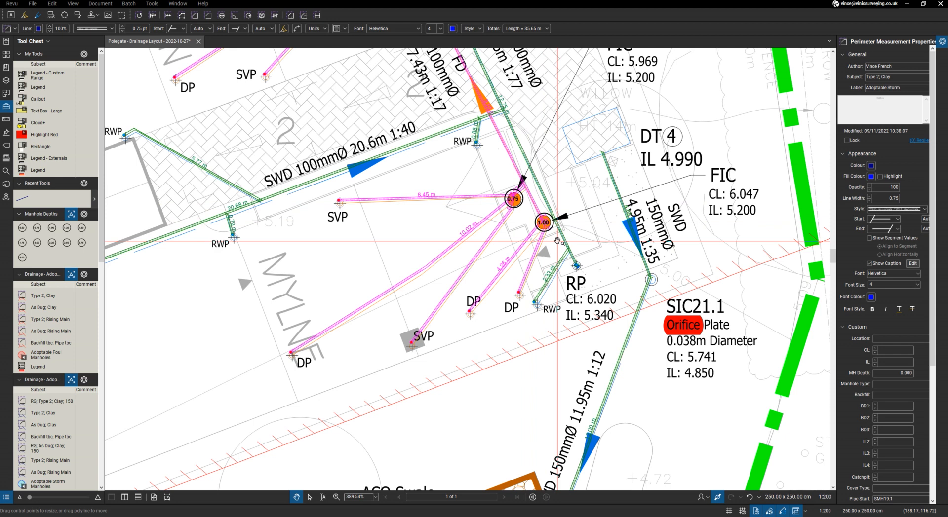
scroll(557, 241, down, 4)
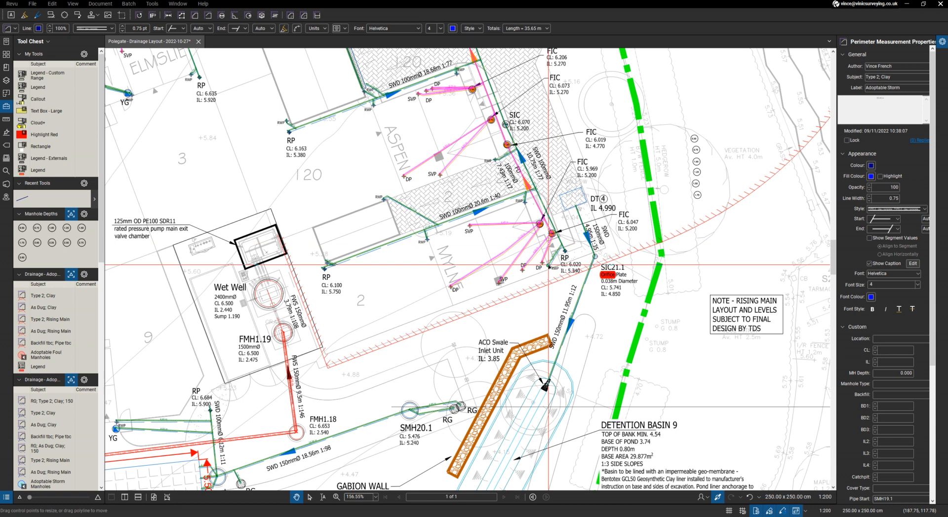
scroll(557, 243, up, 6)
scroll(554, 258, up, 3)
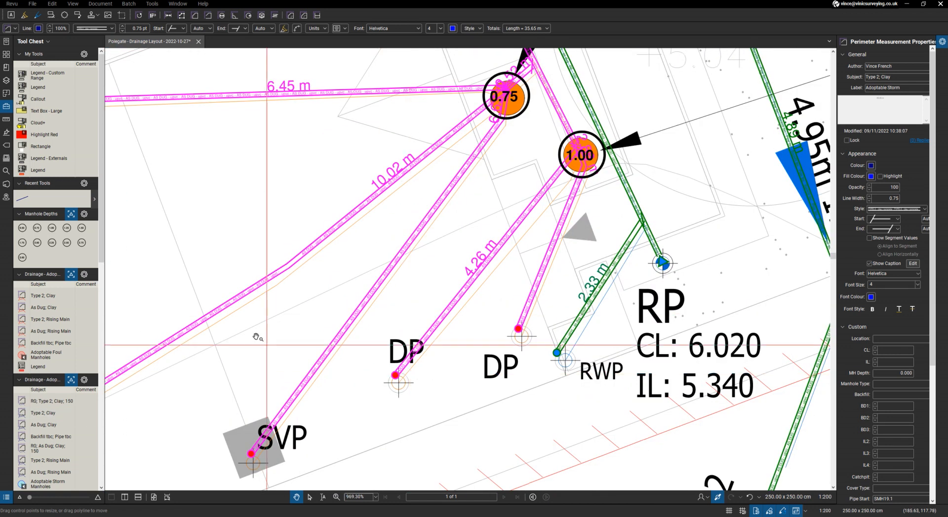
- Draw a private foul pipe about 1.88 m long in the empty area above SVP using the "SVP; As Dug, UPVC; 100" tool
scroll(55, 340, down, 3)
scroll(55, 339, down, 1)
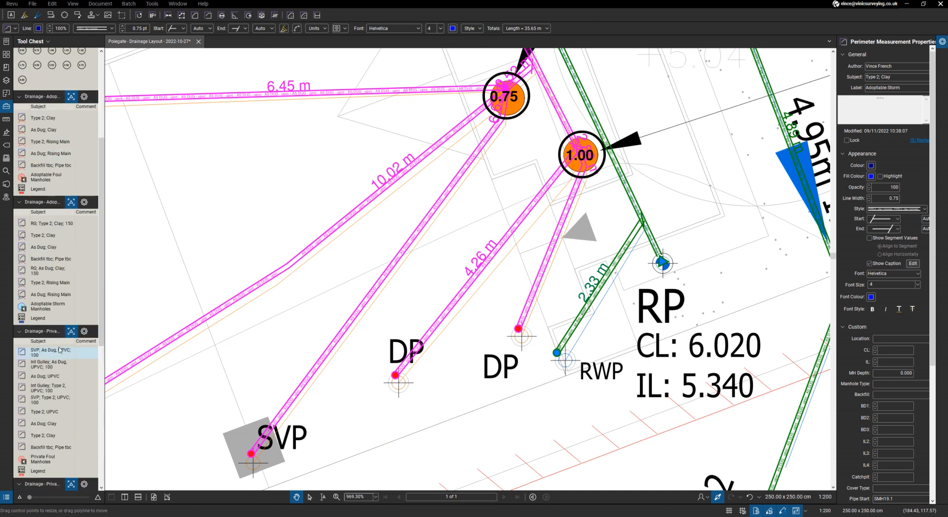
click(59, 352)
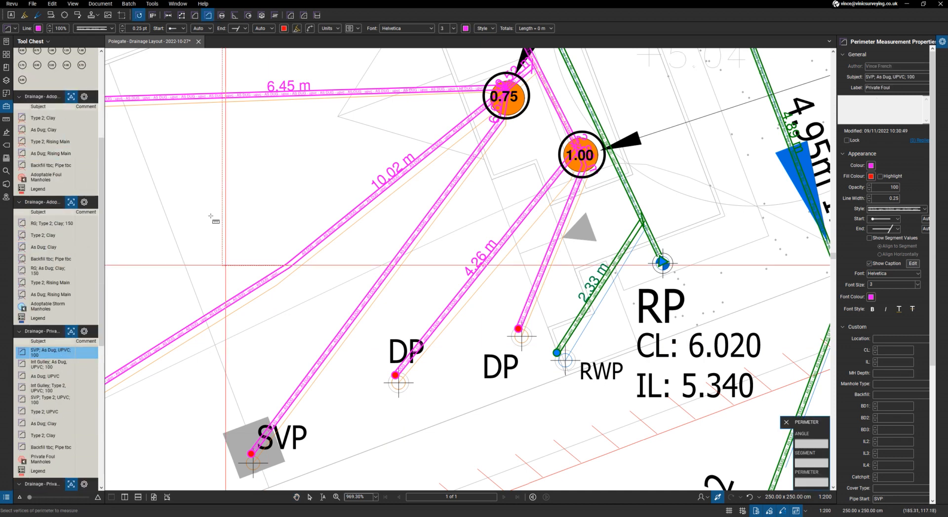
click(191, 195)
click(315, 167)
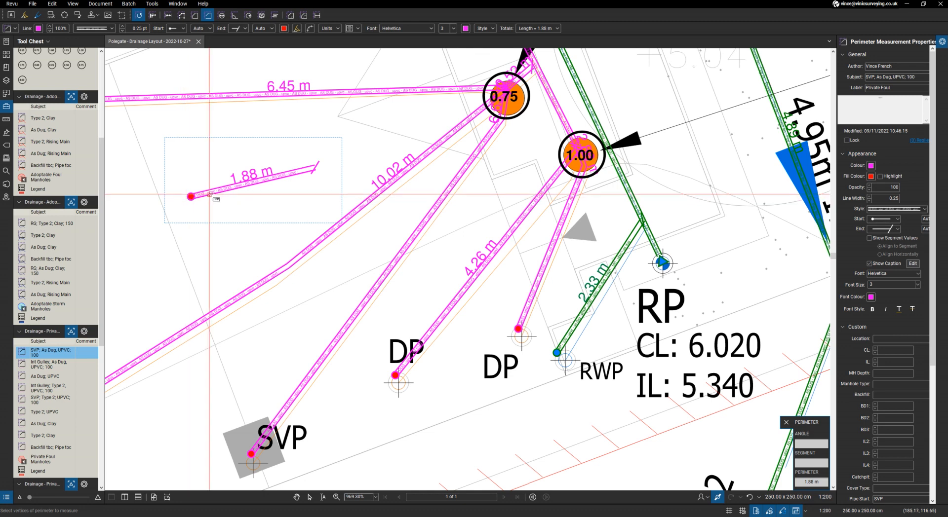
scroll(210, 194, up, 2)
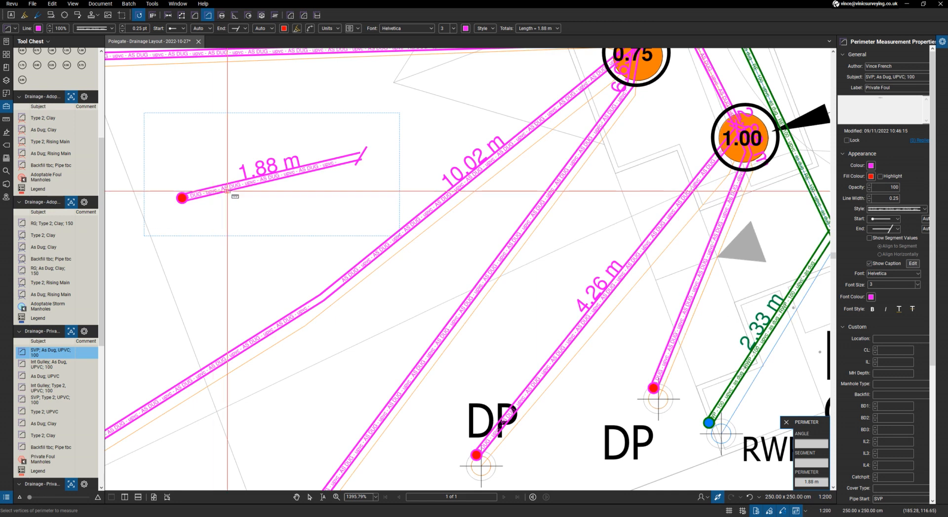
- Leave the perimeter measurement and delete the trial private foul pipe
key(Escape)
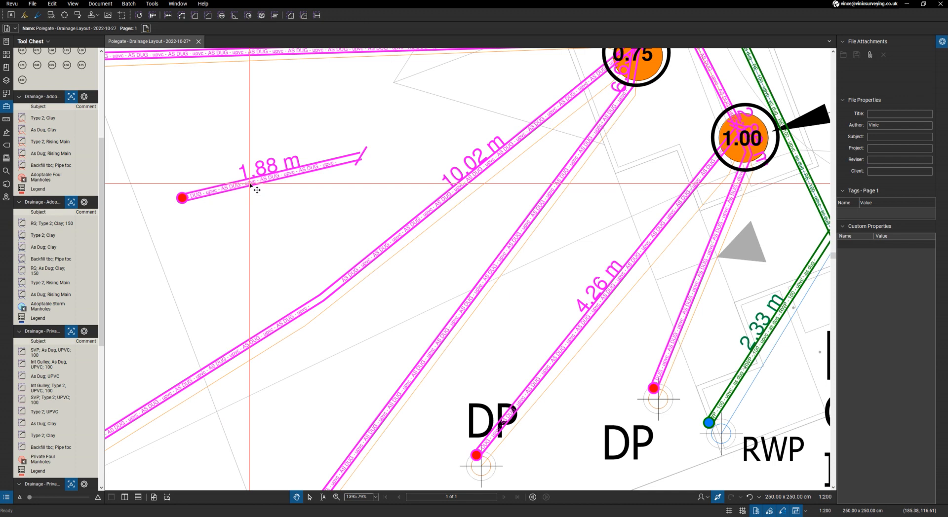
click(250, 184)
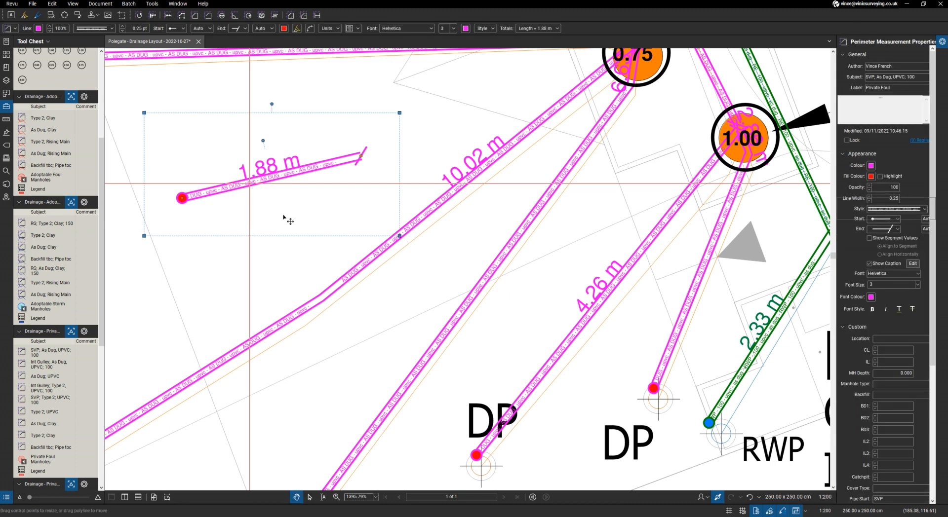
key(Delete)
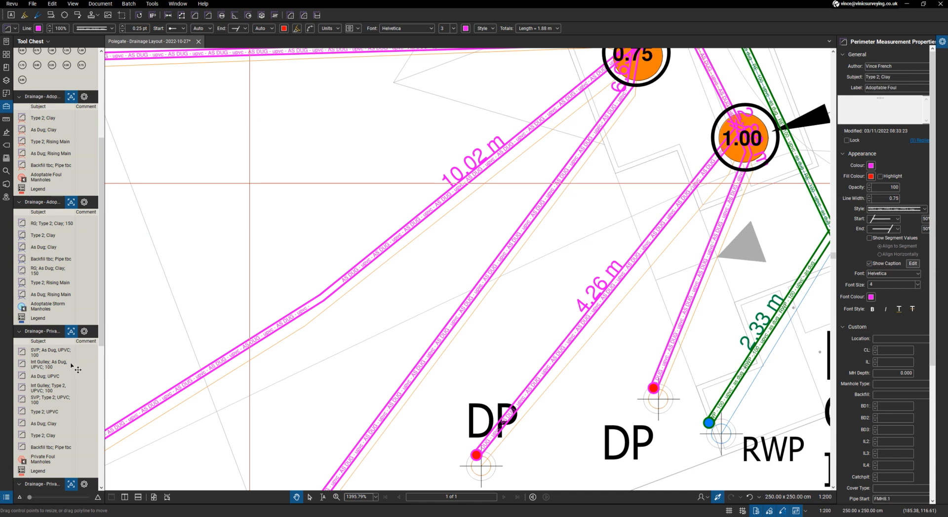
- Inspect the preset pipe properties of the "SVP; As Dug, UPVC; 100" and "Int Gulley; Type 2, UPVC; 100" tools
click(53, 352)
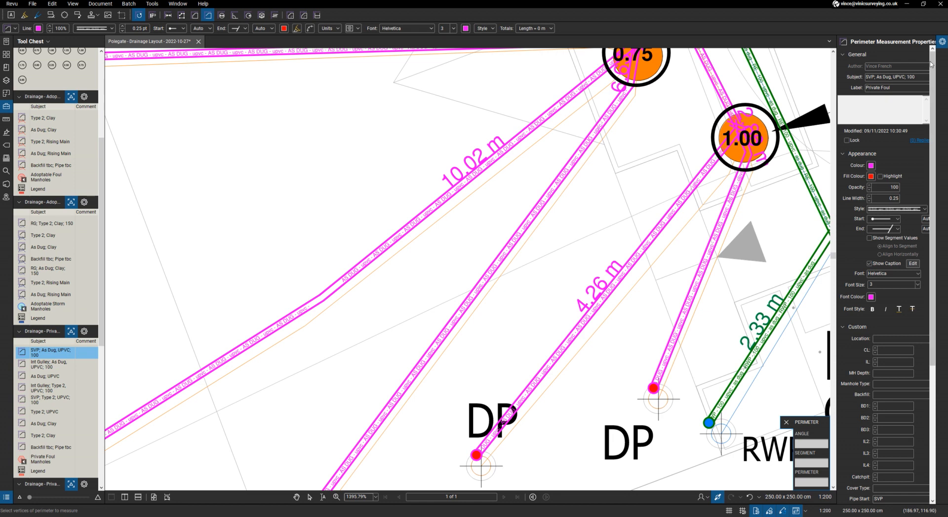
scroll(908, 333, down, 3)
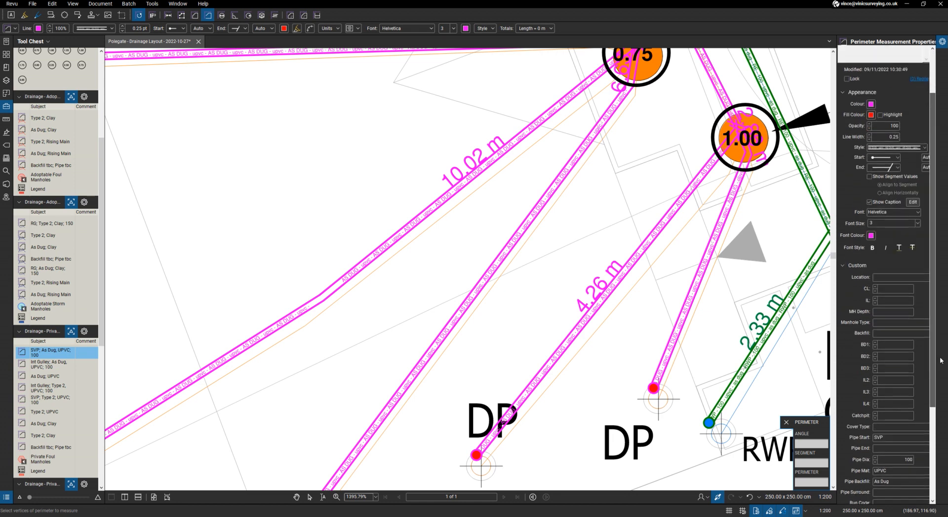
scroll(888, 340, down, 1)
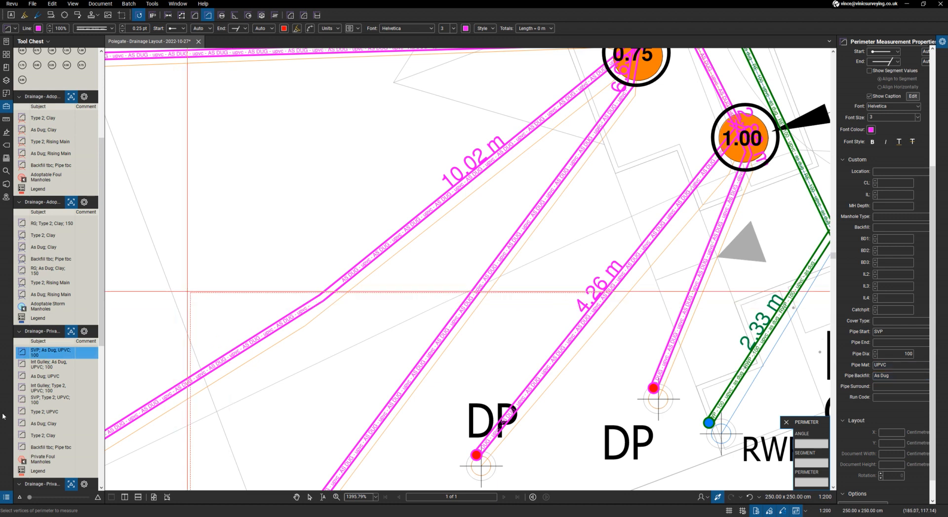
click(33, 389)
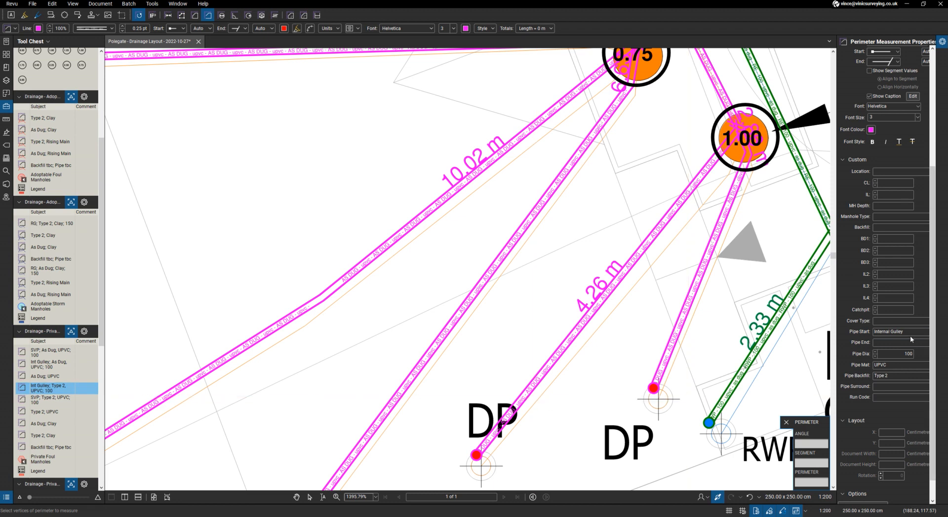
click(889, 354)
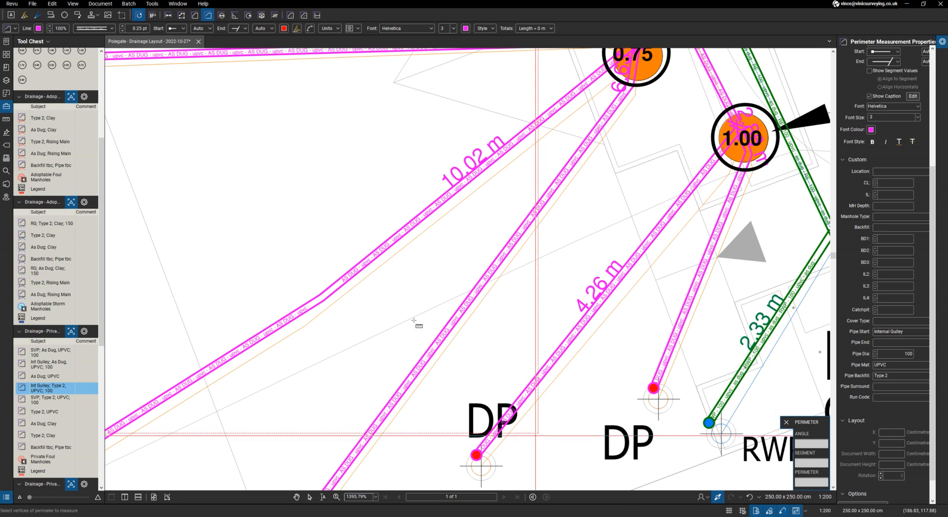
- Open the Markups List, leave the measuring tool and select the private foul pipe between the 1.00 manhole and the nearest DP
scroll(413, 278, down, 1)
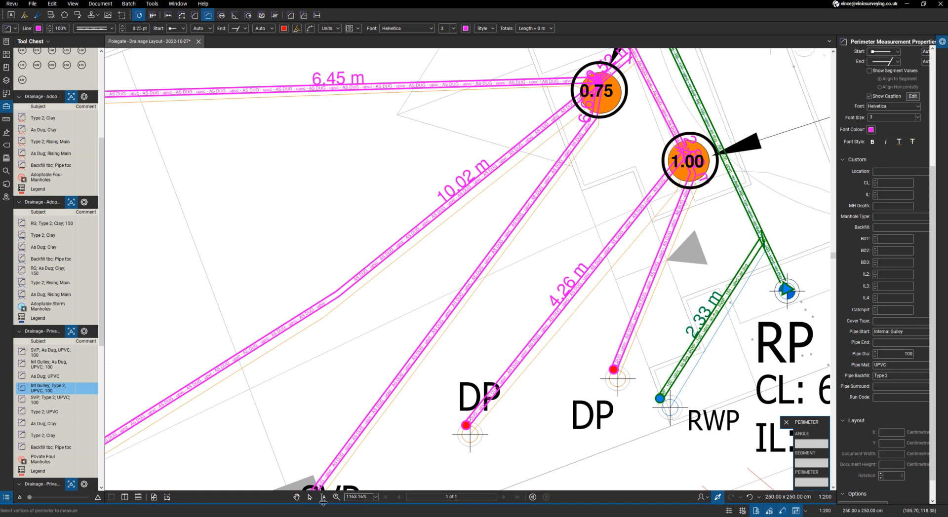
click(323, 501)
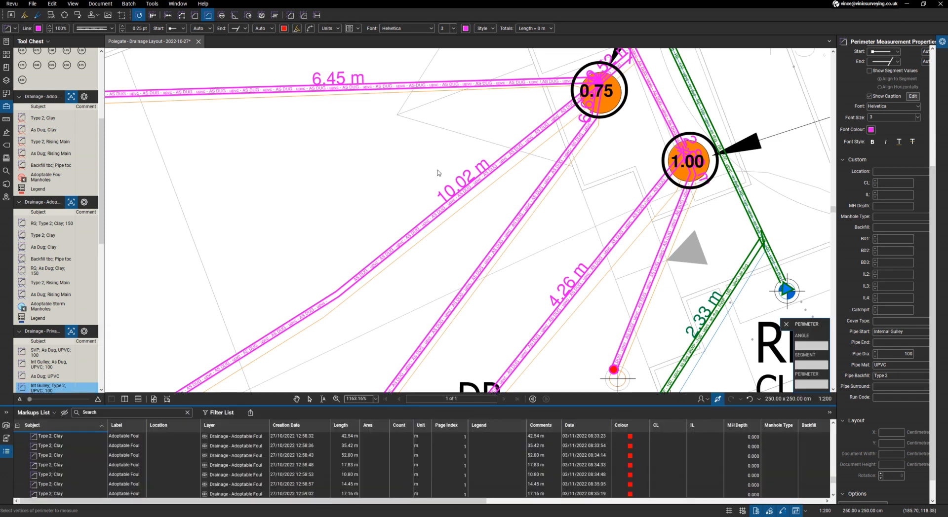
scroll(437, 170, down, 2)
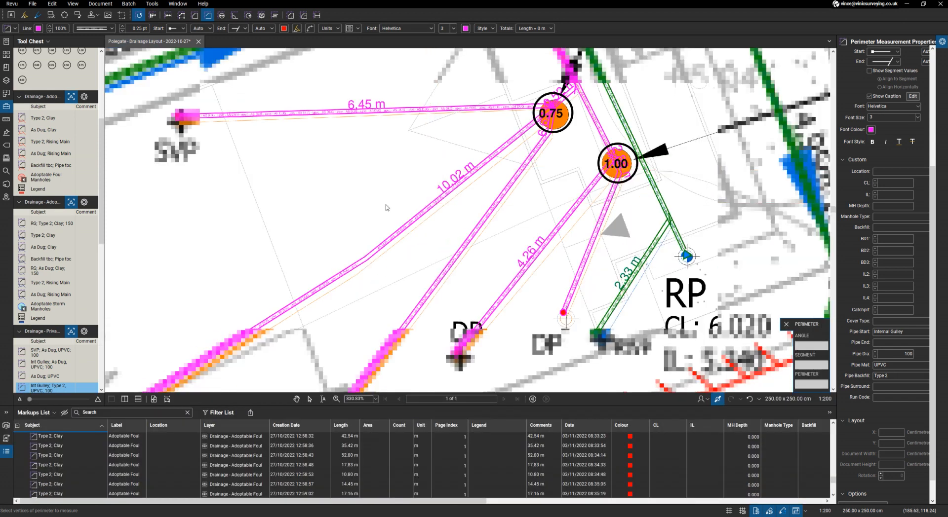
right_click(333, 229)
click(582, 270)
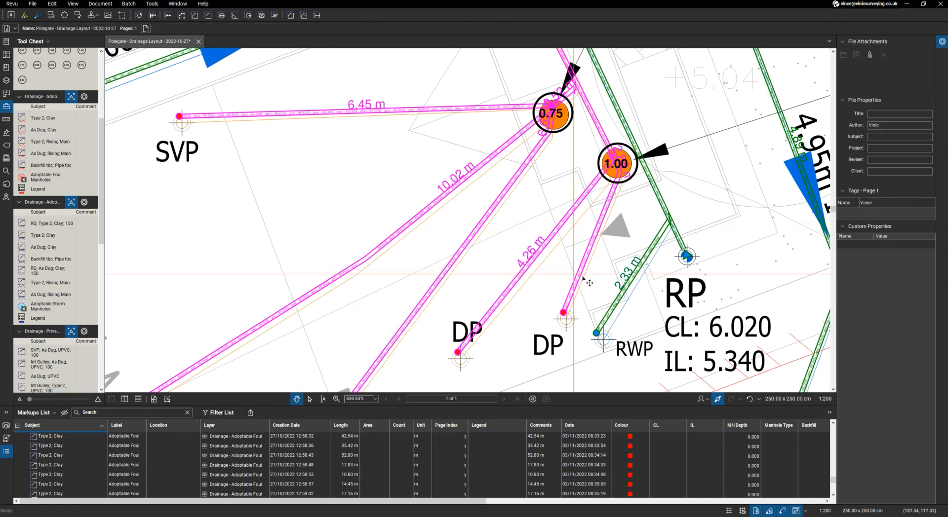
click(583, 279)
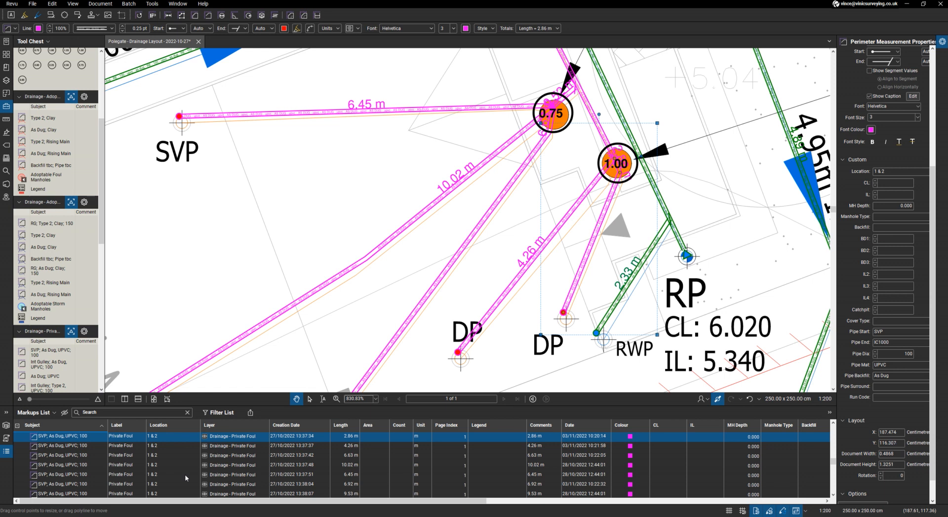
- Review the selected pipe's entry in the Markups List, including its pipe start, end, diameter, material and backfill columns
scroll(185, 476, down, 8)
scroll(185, 479, up, 7)
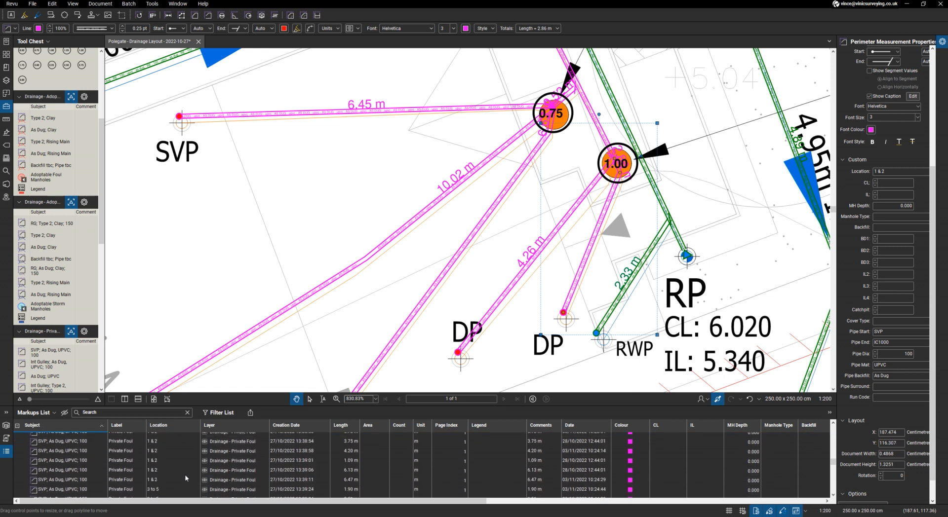
scroll(185, 478, down, 1)
scroll(185, 478, down, 1)
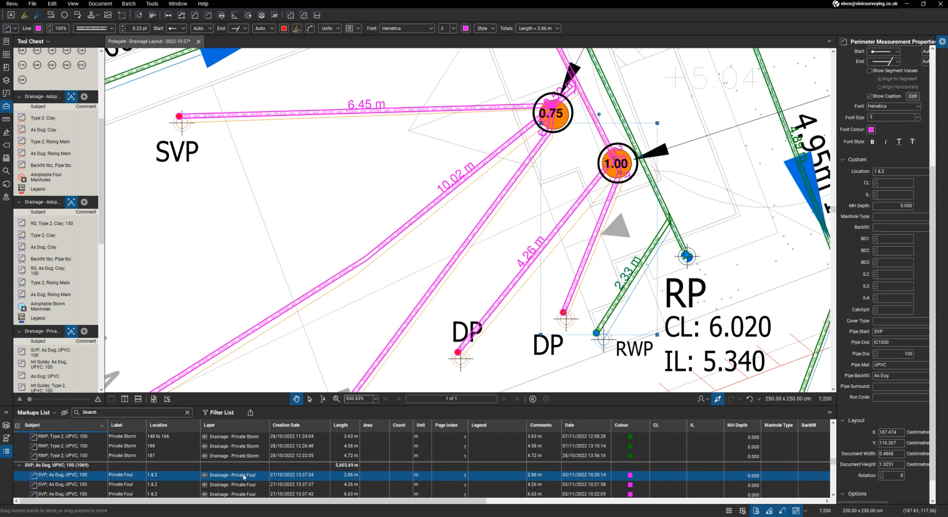
drag(504, 504, 820, 502)
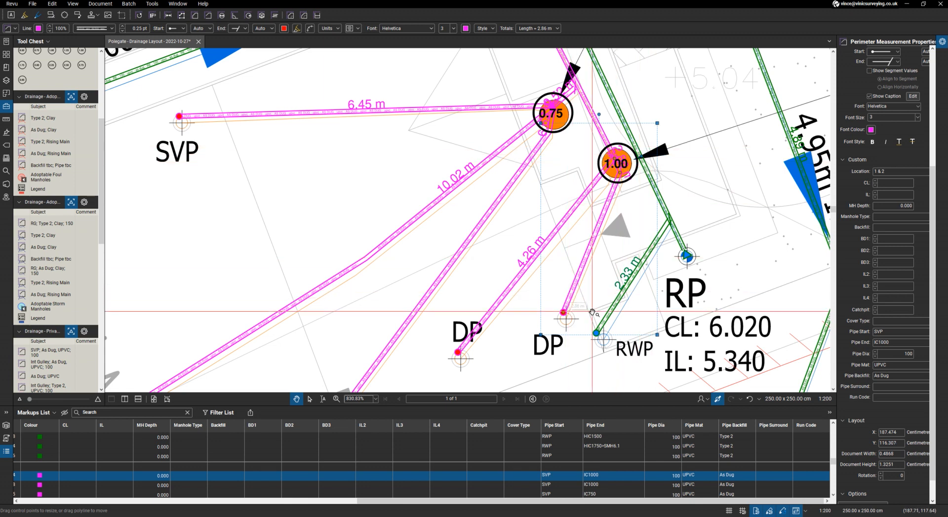
- Examine the marked-up foul and storm runs from plots 1 and 2 up to the swale and the SMH19.2 road sewers
scroll(575, 308, down, 1)
scroll(575, 309, down, 8)
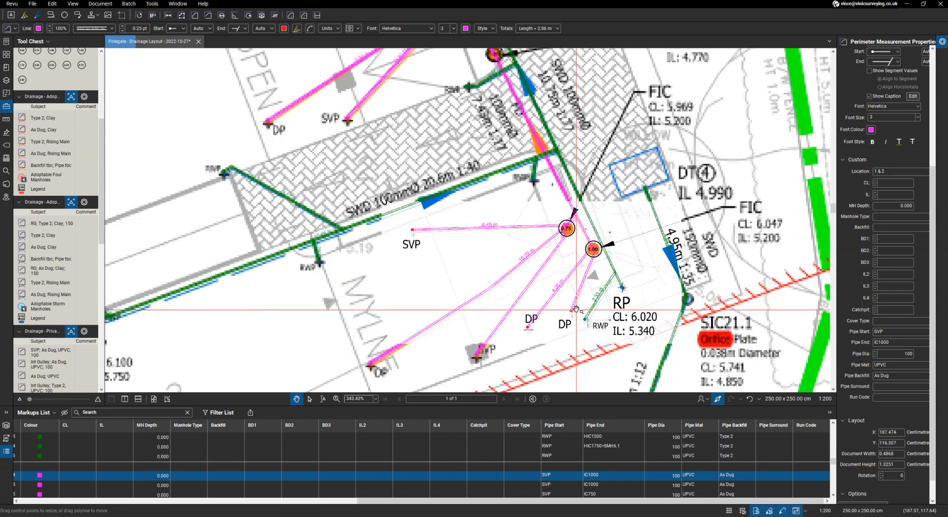
scroll(575, 308, down, 1)
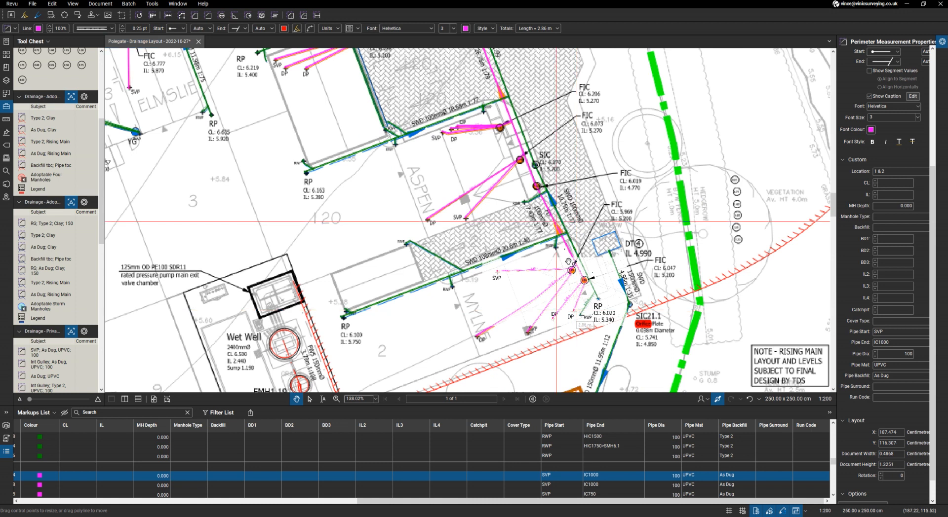
scroll(569, 262, down, 2)
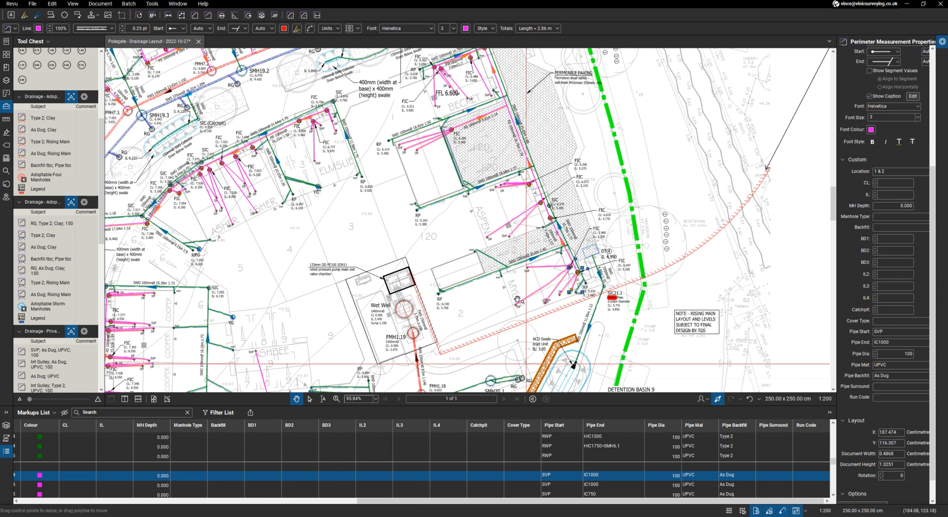
scroll(486, 129, up, 3)
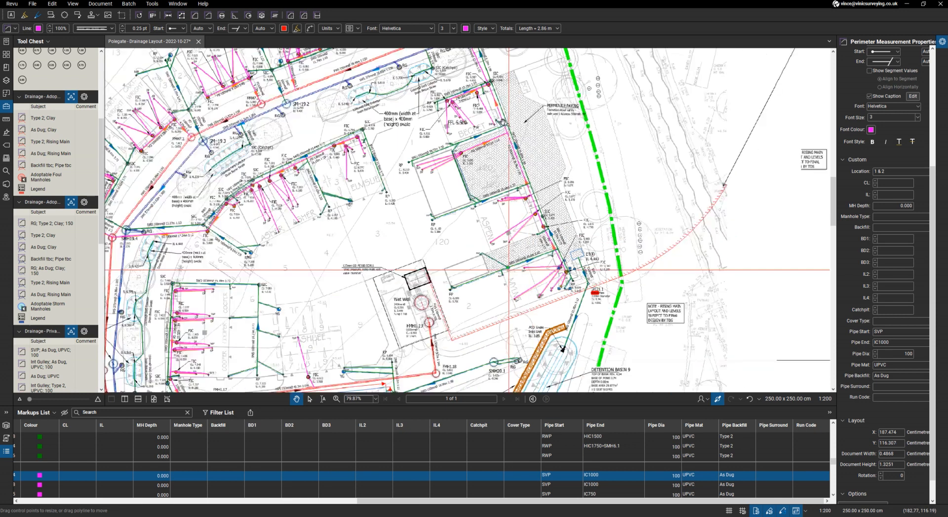
scroll(485, 129, up, 2)
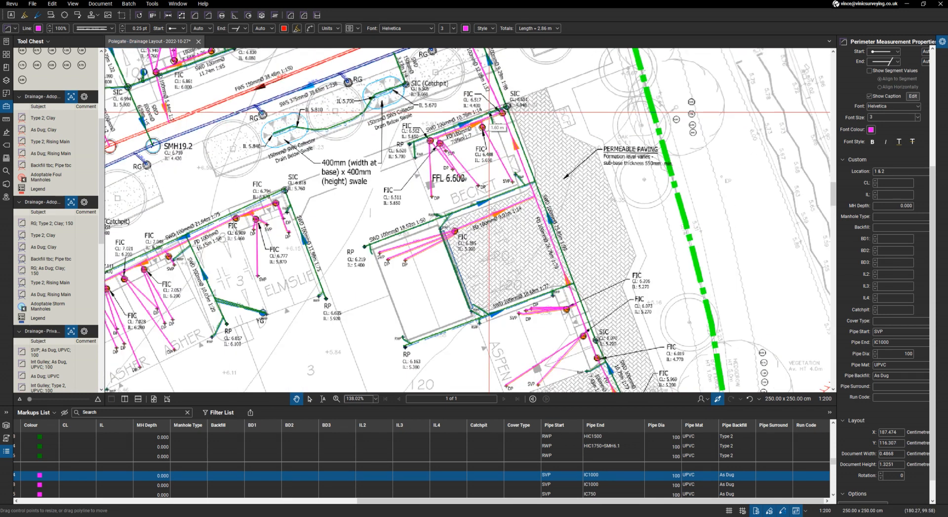
scroll(347, 145, down, 2)
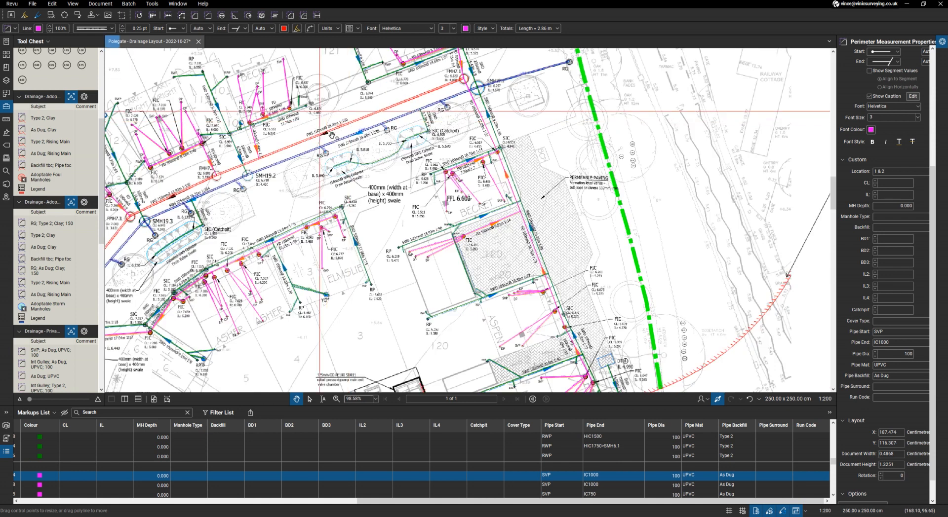
scroll(347, 144, up, 5)
scroll(275, 220, down, 2)
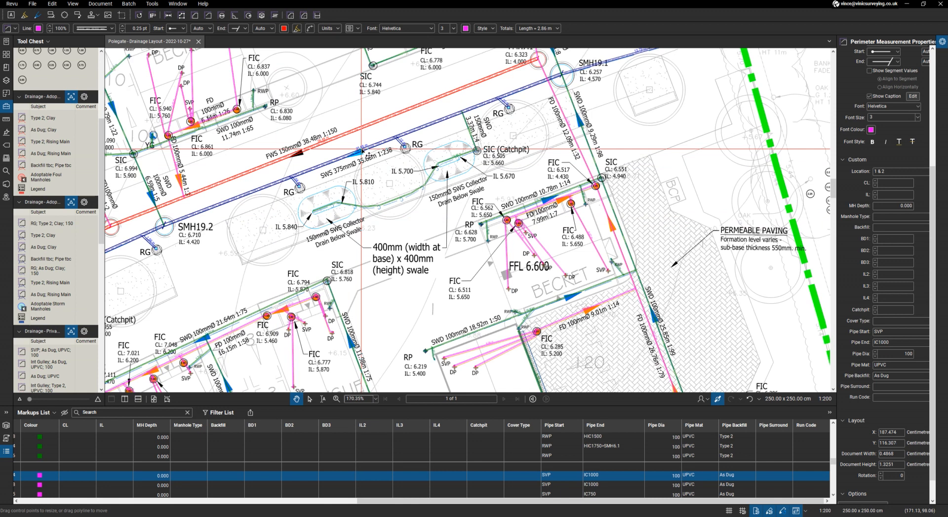
- Select the storm sewer between SMH19.1 and SMH19.2 and inspect the preset pipe properties of the adoptable storm "Type 2; Clay" tool
click(362, 150)
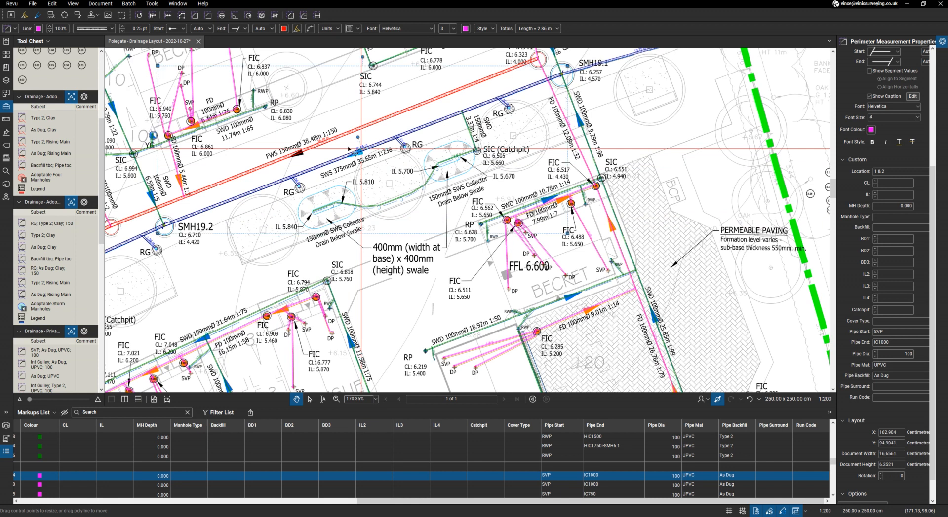
click(50, 236)
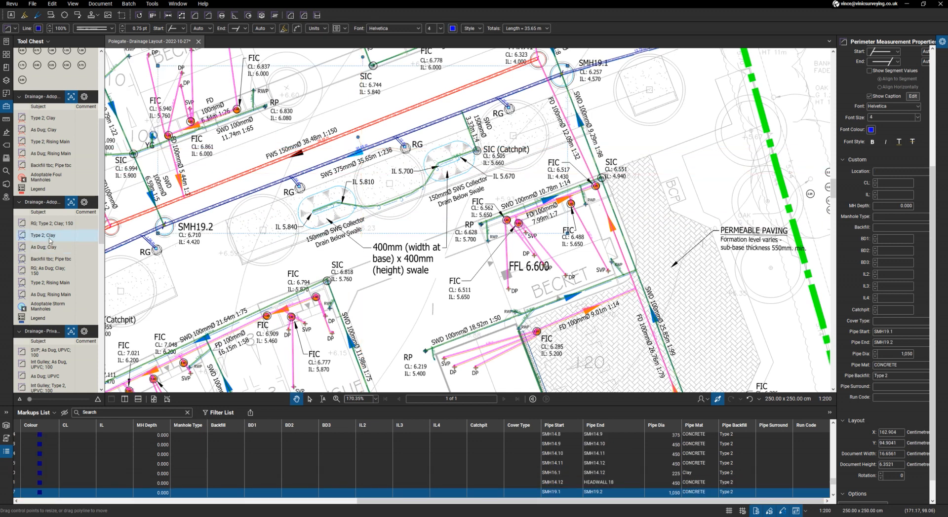
click(50, 236)
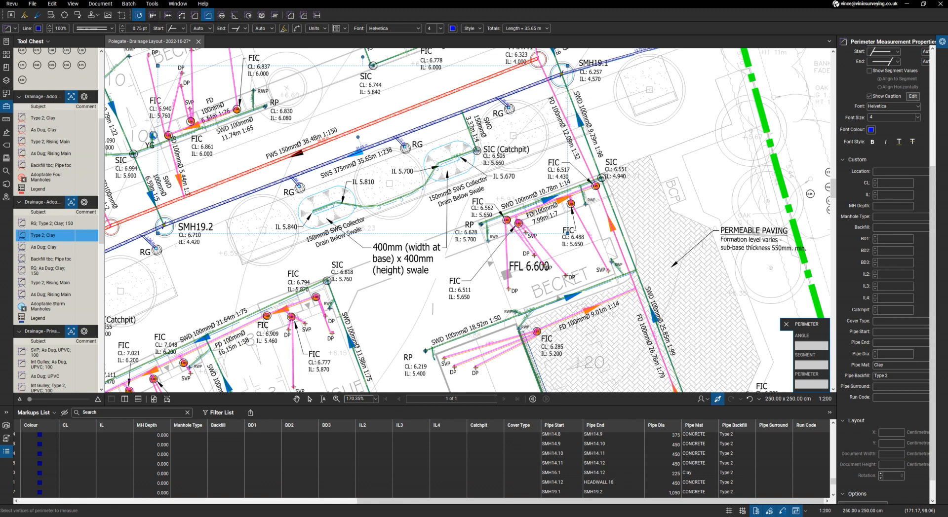
click(887, 364)
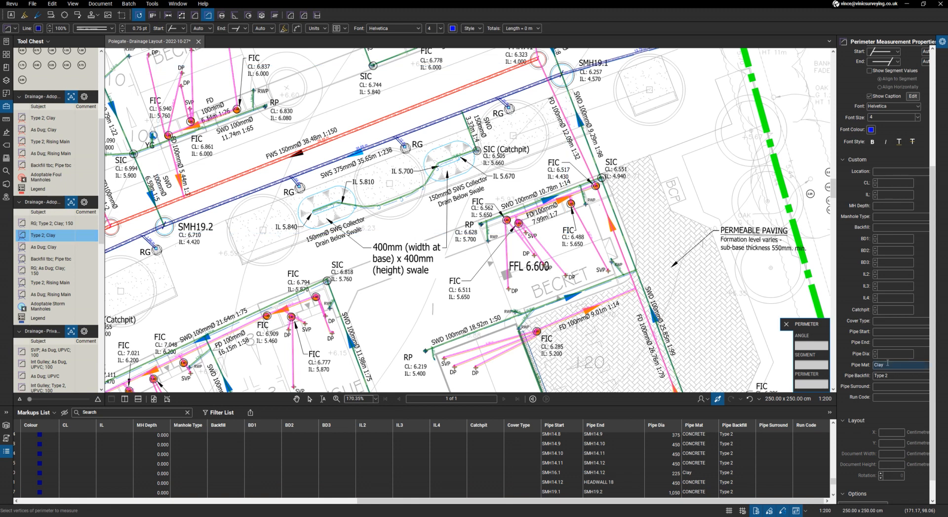
click(892, 376)
click(890, 355)
click(899, 320)
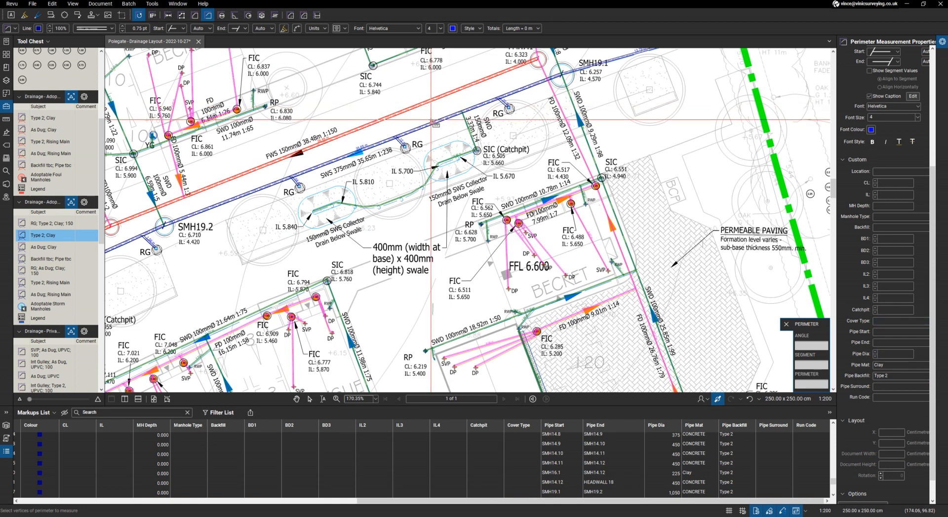
key(Escape)
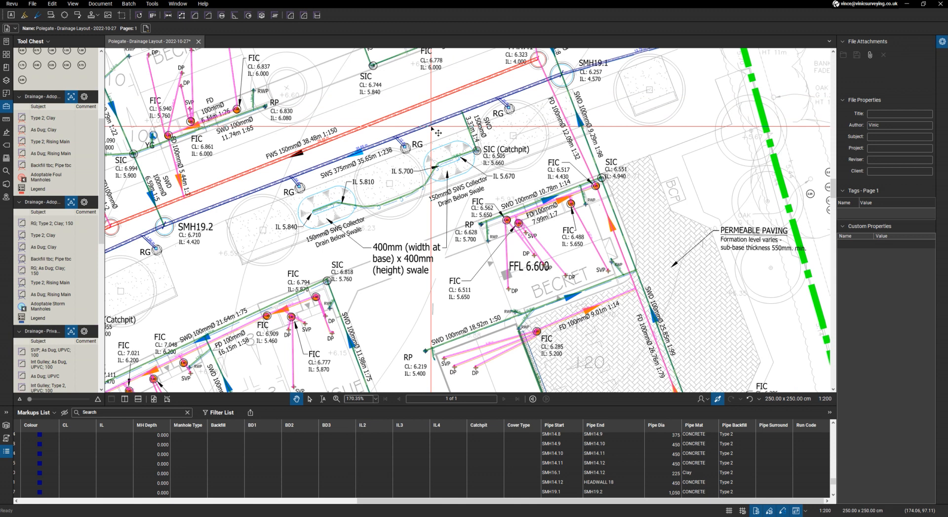
- Review the Markups List entries for the SMH19.1 to SMH19.2 storm sewer and the road gulley (RG) connections along it
click(433, 130)
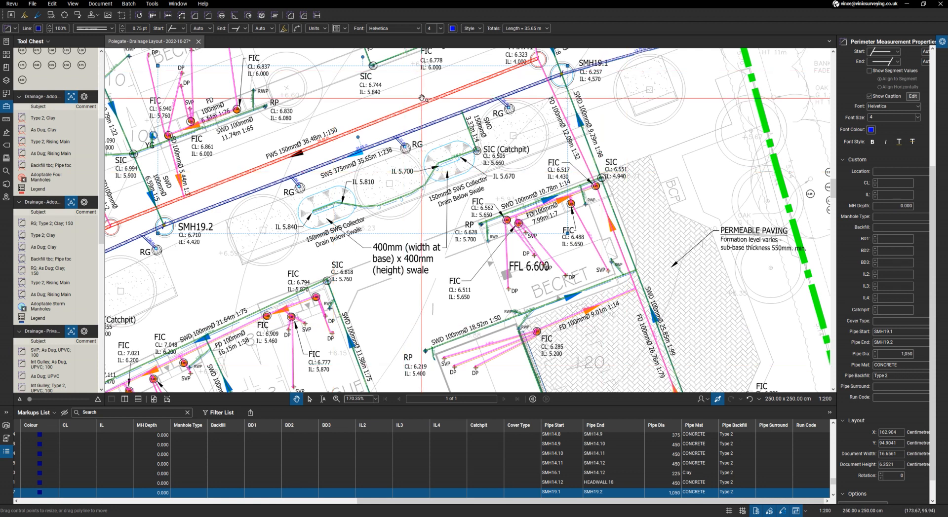
scroll(508, 107, up, 3)
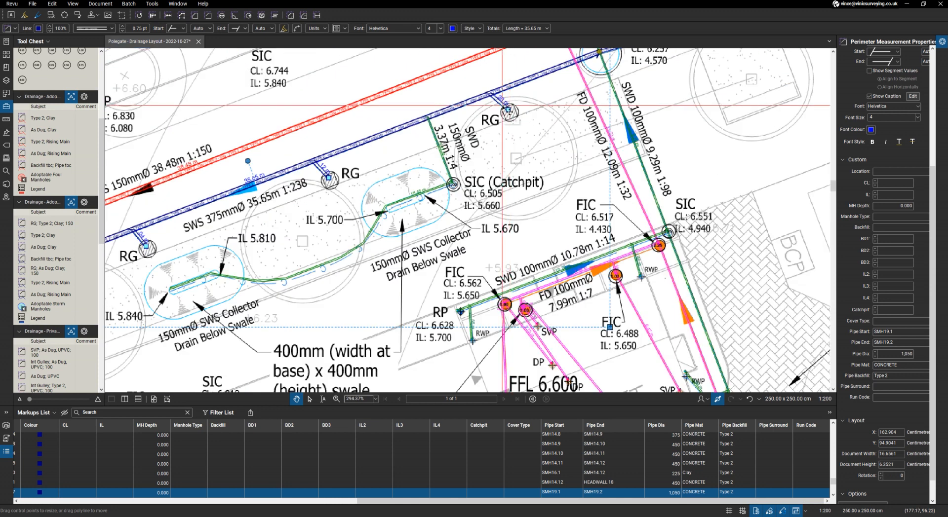
click(502, 105)
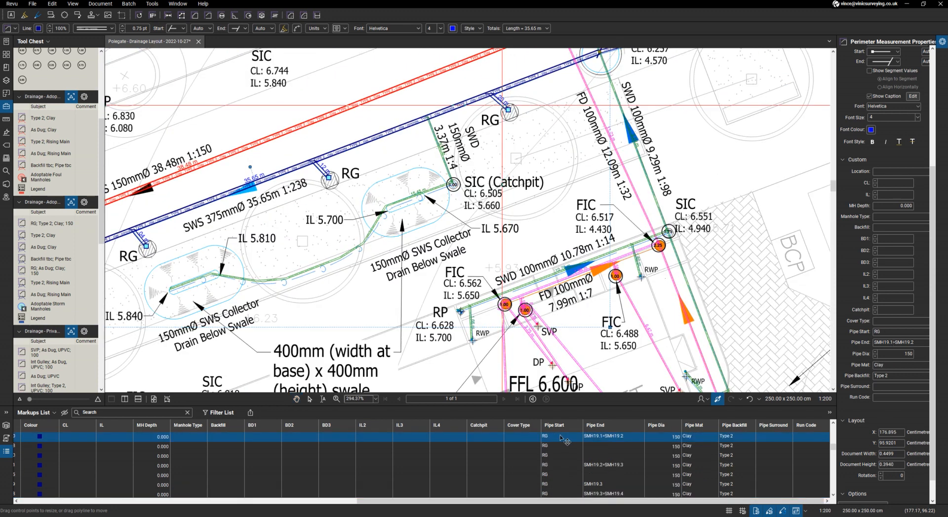
click(561, 437)
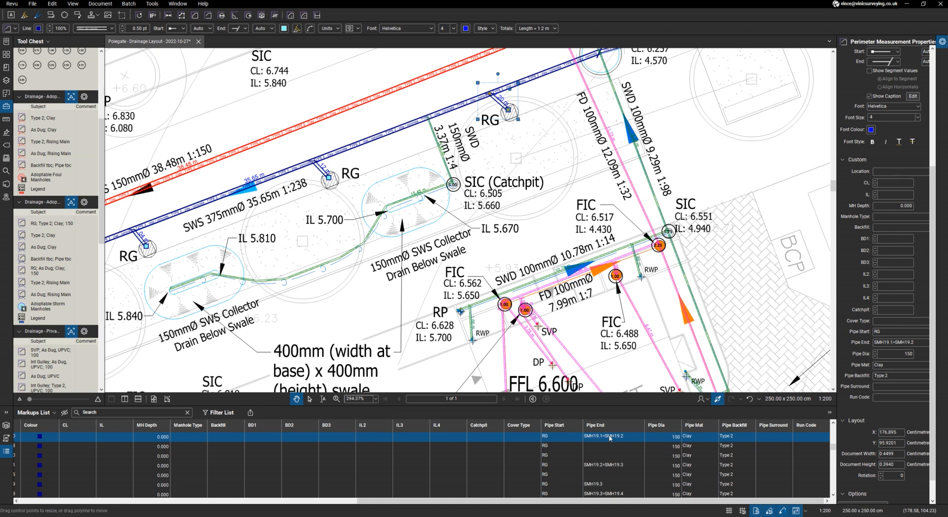
scroll(599, 265, down, 1)
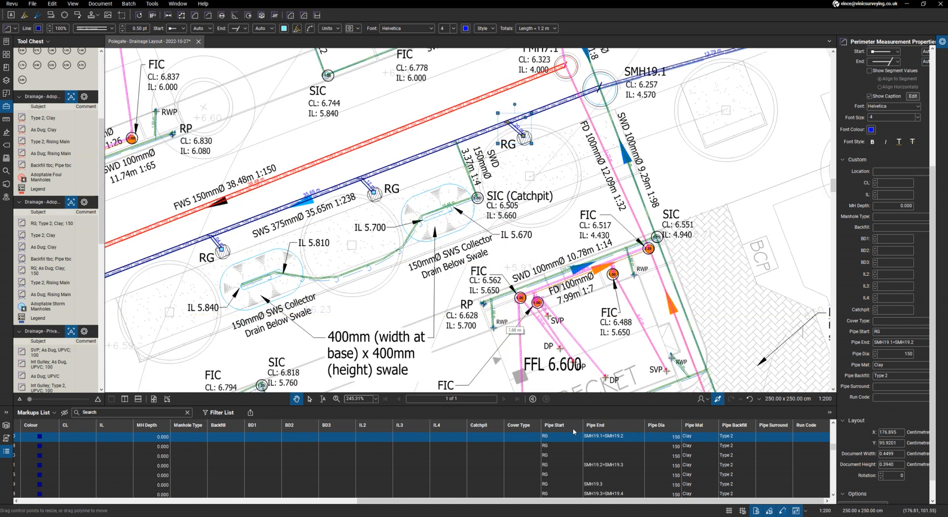
click(597, 447)
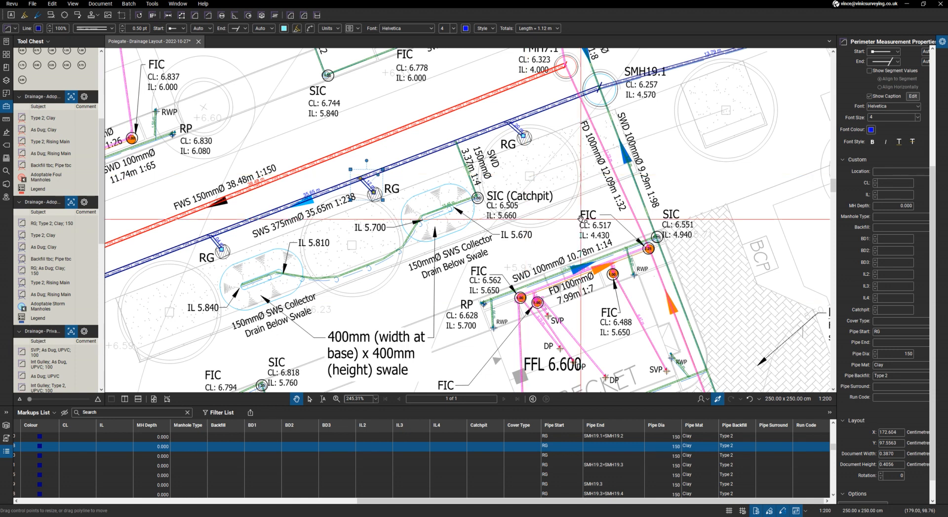
- View the whole drainage layout on one page and look through the road gulley (RG) entries in the Markups List
scroll(581, 215, down, 3)
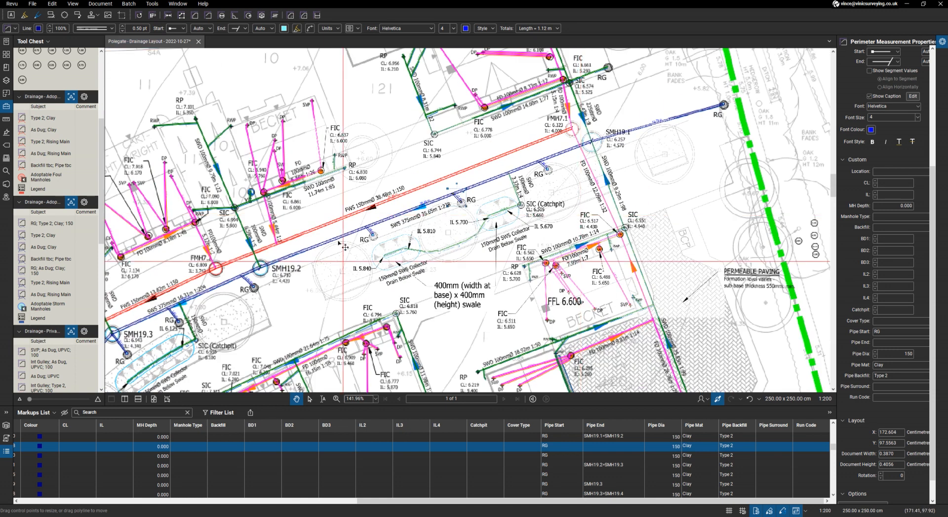
scroll(431, 203, down, 2)
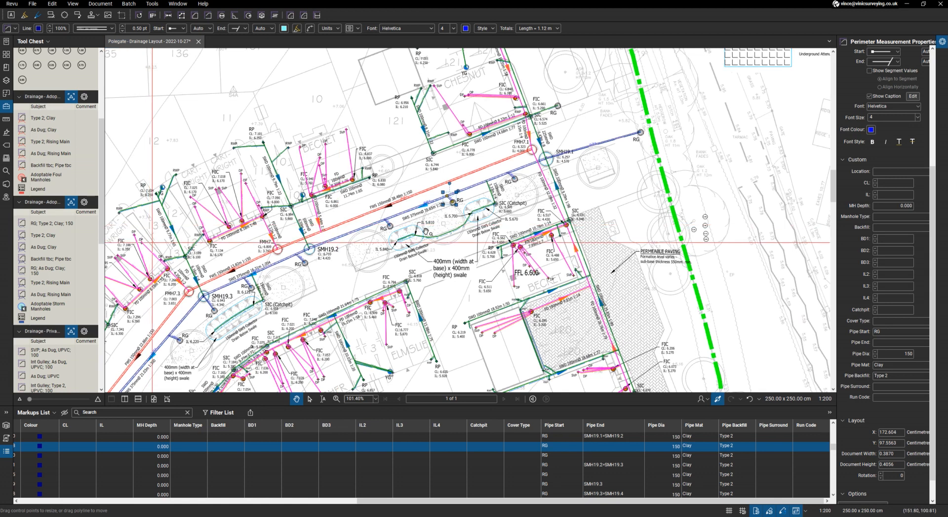
scroll(430, 232, down, 2)
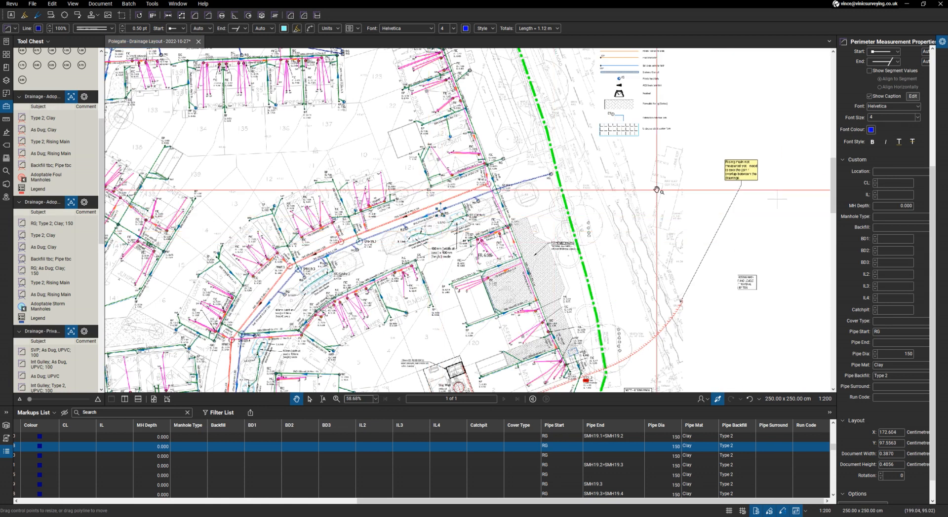
key(ctrl+0)
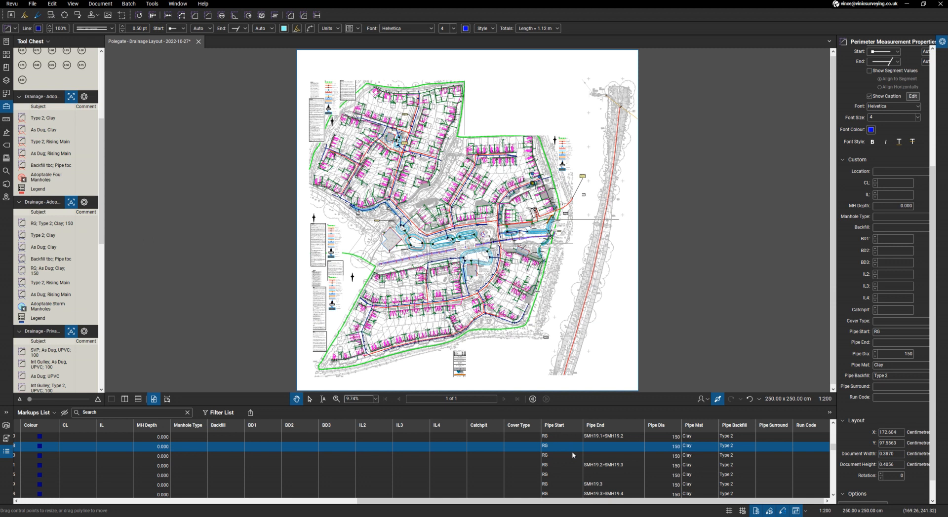
scroll(571, 451, down, 3)
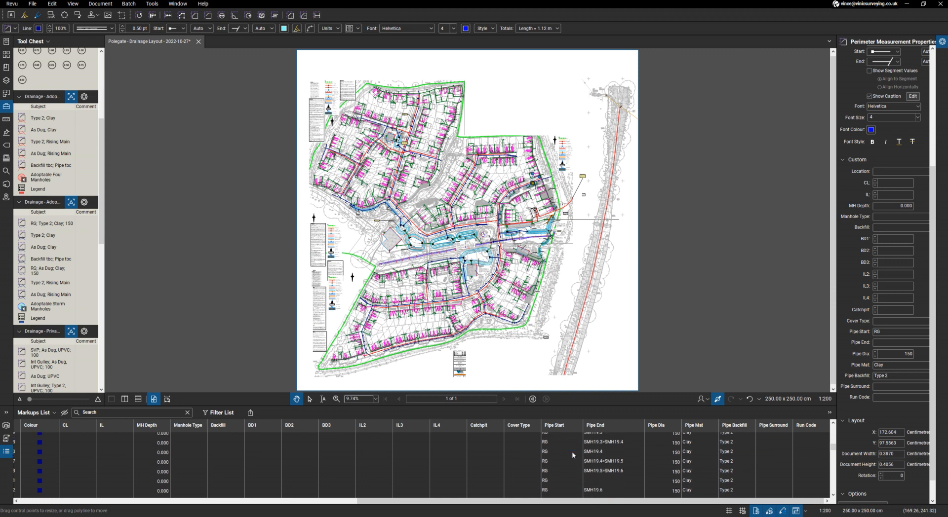
scroll(572, 451, up, 2)
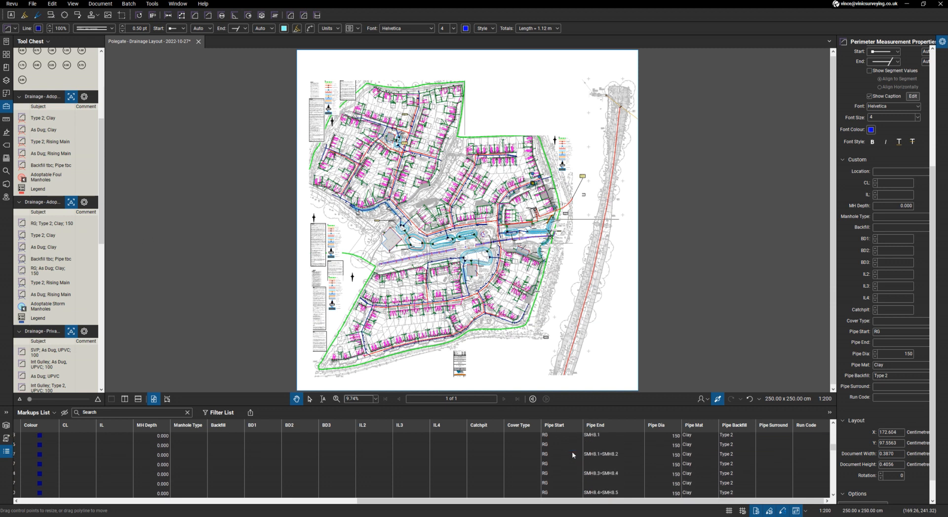
scroll(571, 451, up, 2)
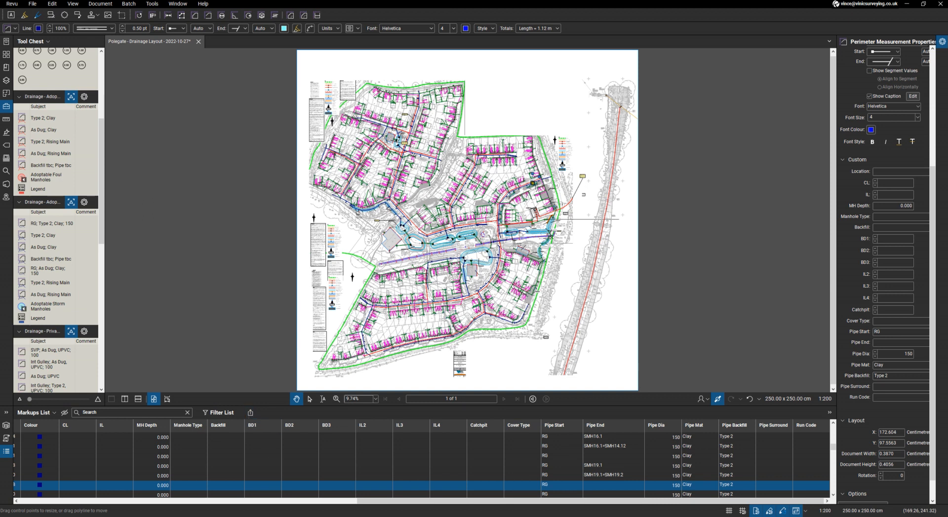
- Switch to the drainage workbook in Excel and examine the IC500 and HIC750 chamber items on its Tables sheet
key(alt+Tab)
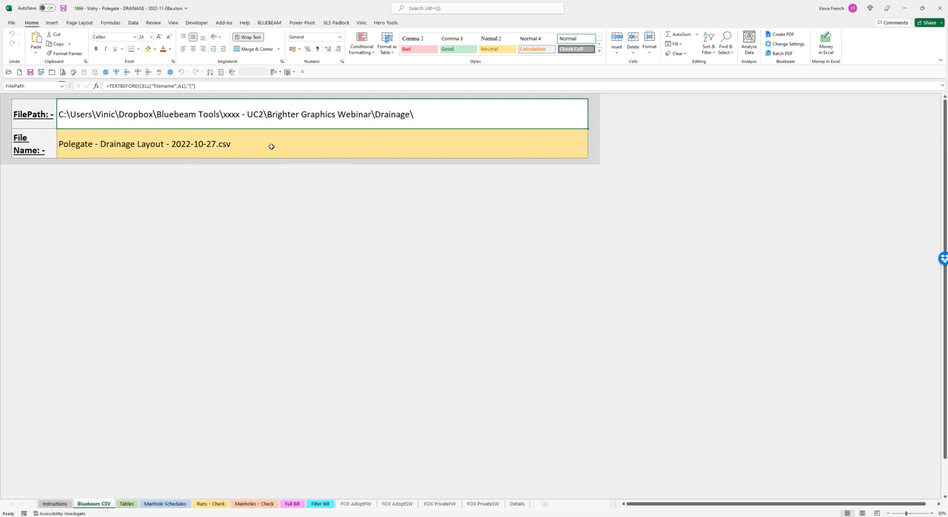
click(126, 504)
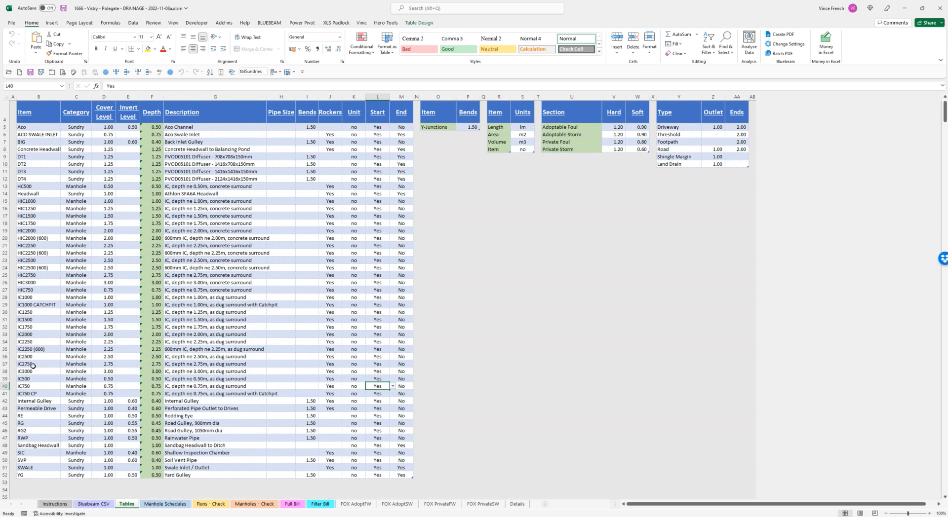
click(42, 380)
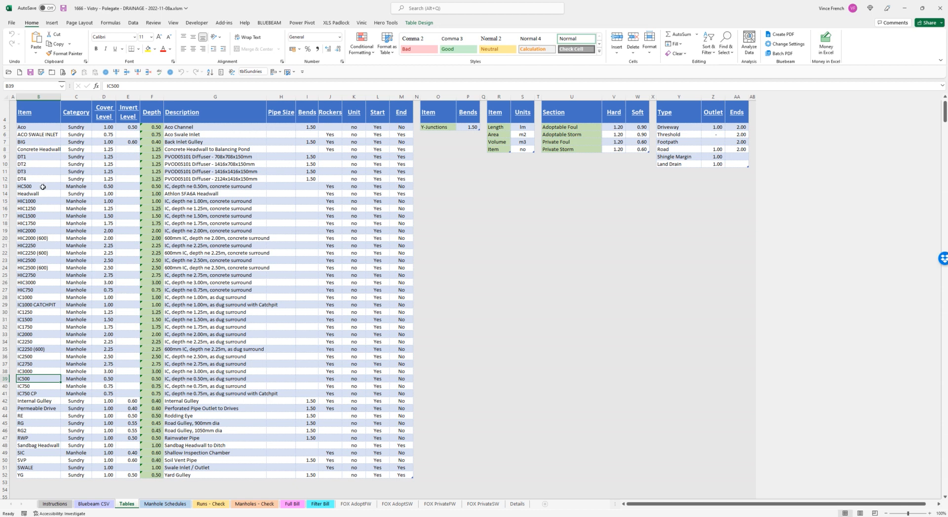
click(41, 290)
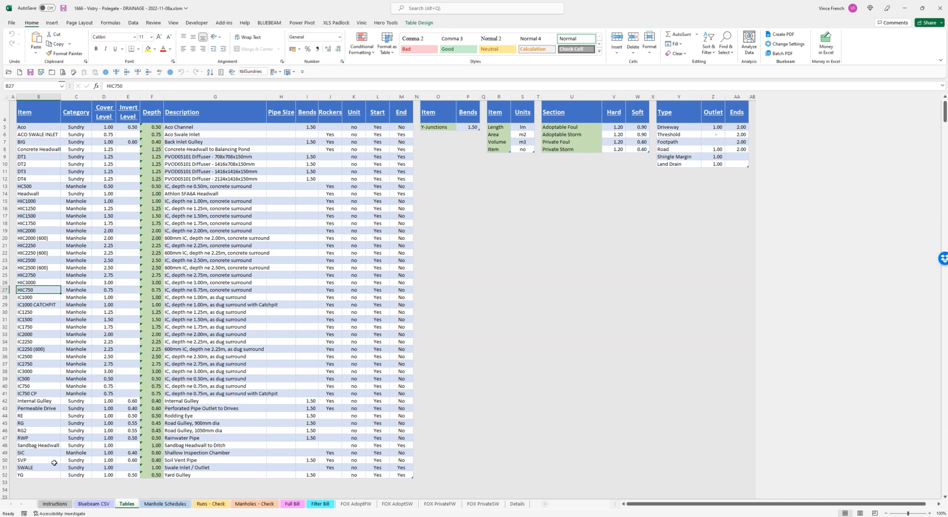
- Check the Bends, Rockers and Start settings of the SVP item in the table
click(310, 461)
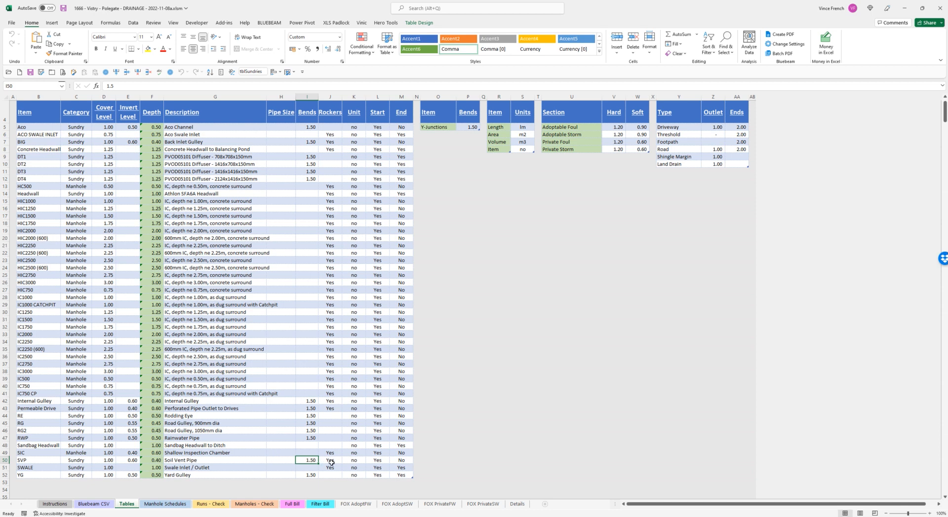
click(330, 461)
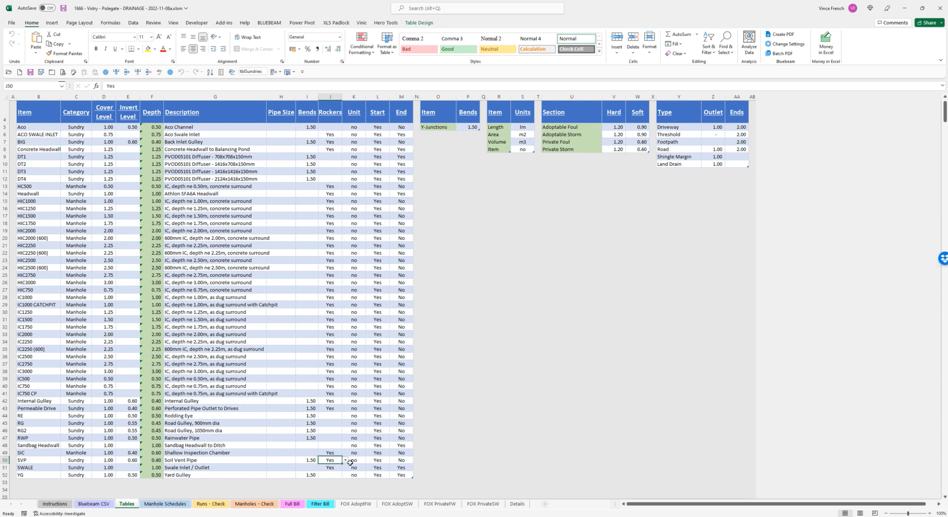
click(378, 462)
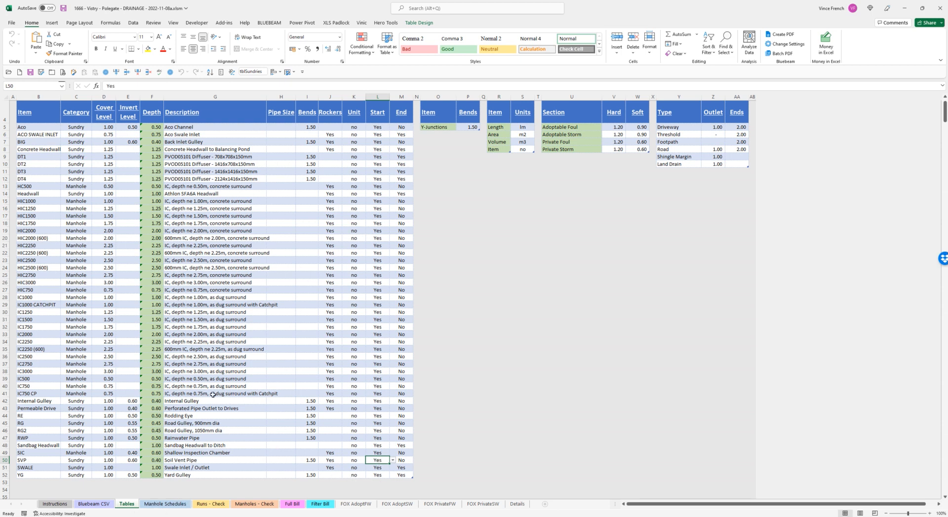
- Examine the adoptable foul and storm manhole tables and the plot foul and storm manhole tables on the Manhole Schedules sheet
click(181, 507)
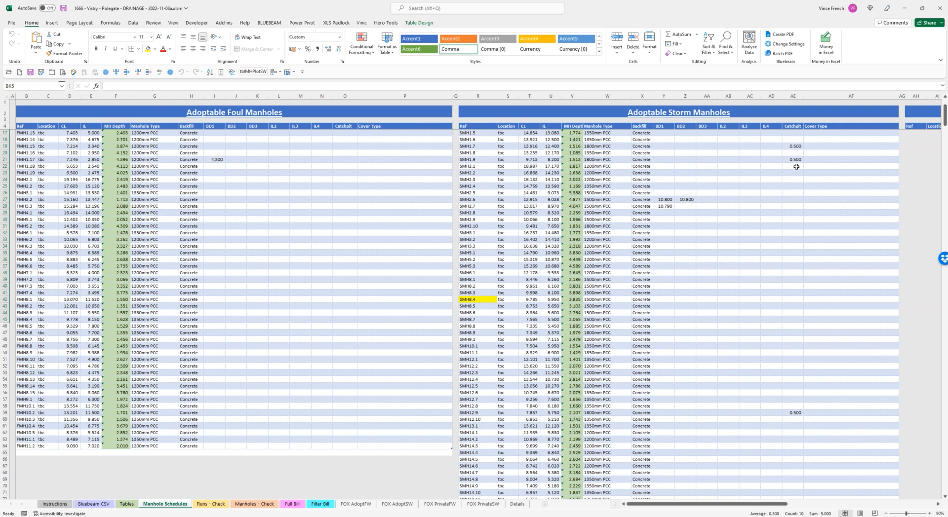
scroll(701, 258, down, 10)
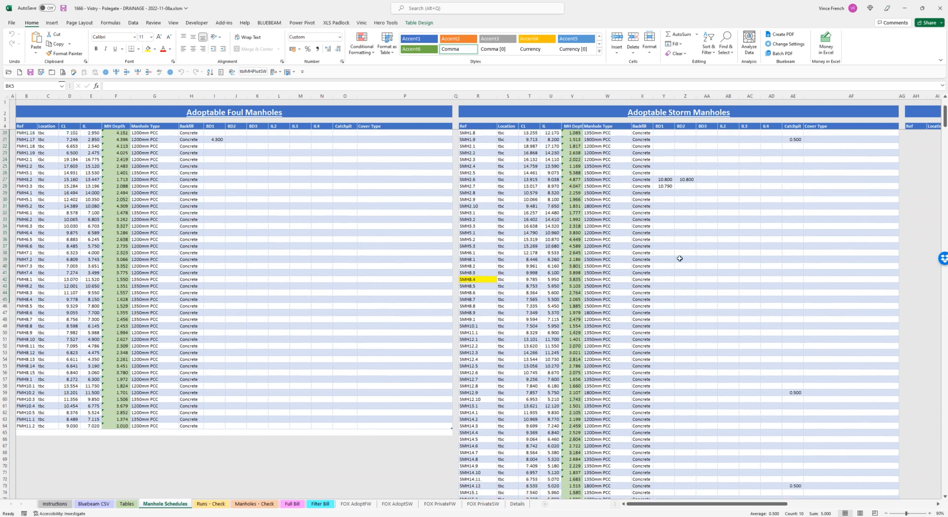
scroll(672, 294, down, 1)
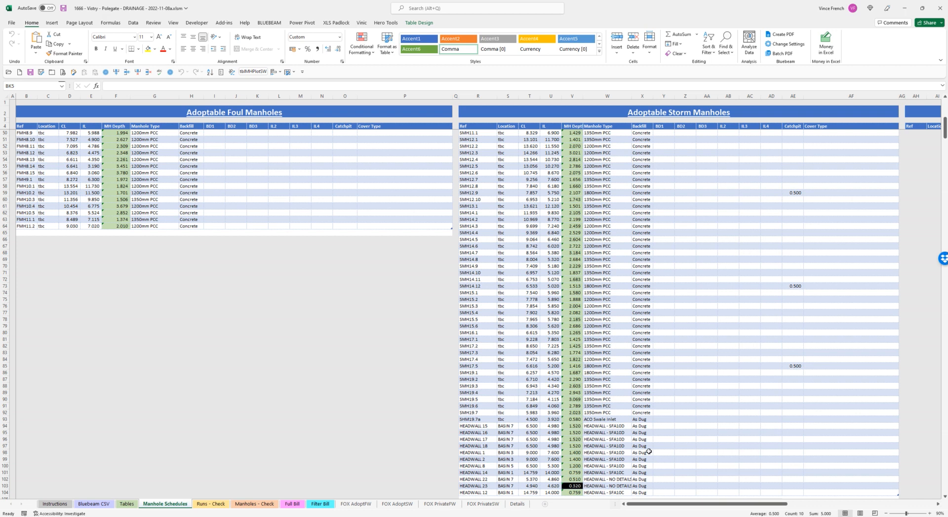
scroll(648, 451, down, 1)
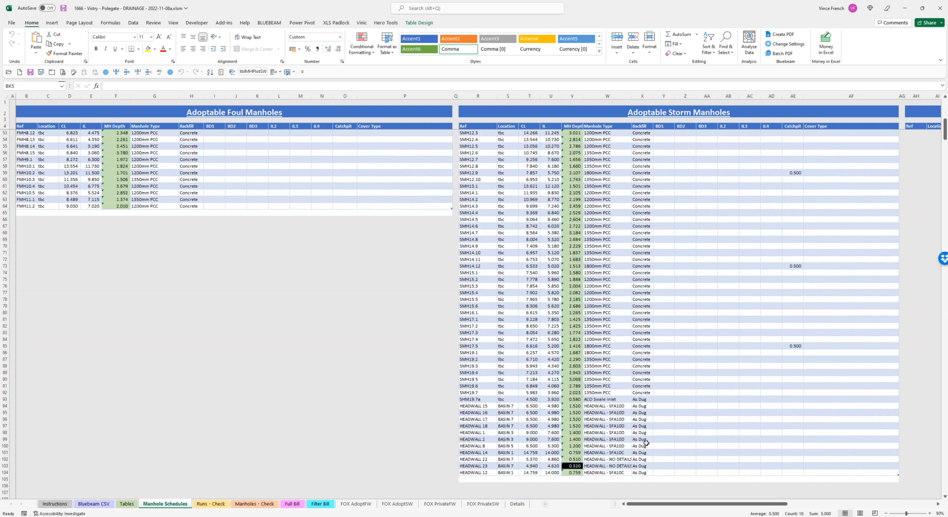
scroll(645, 443, up, 16)
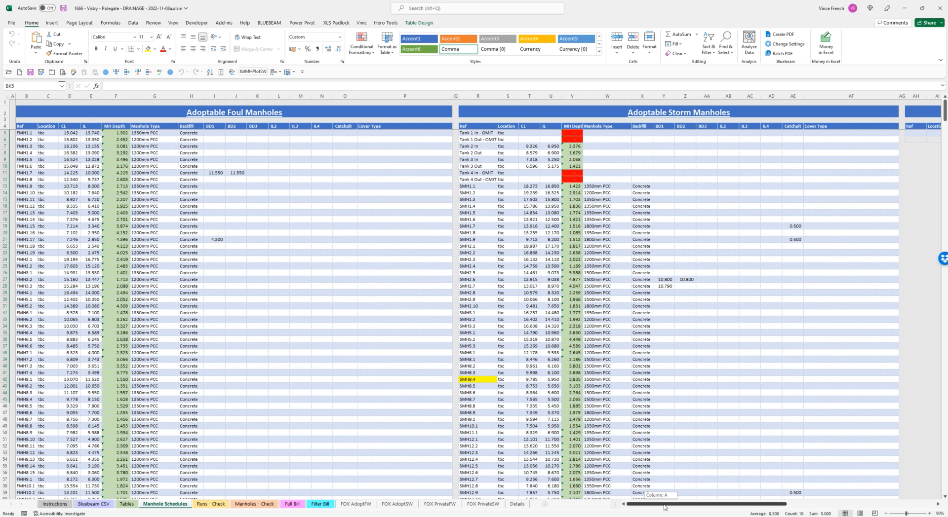
click(938, 504)
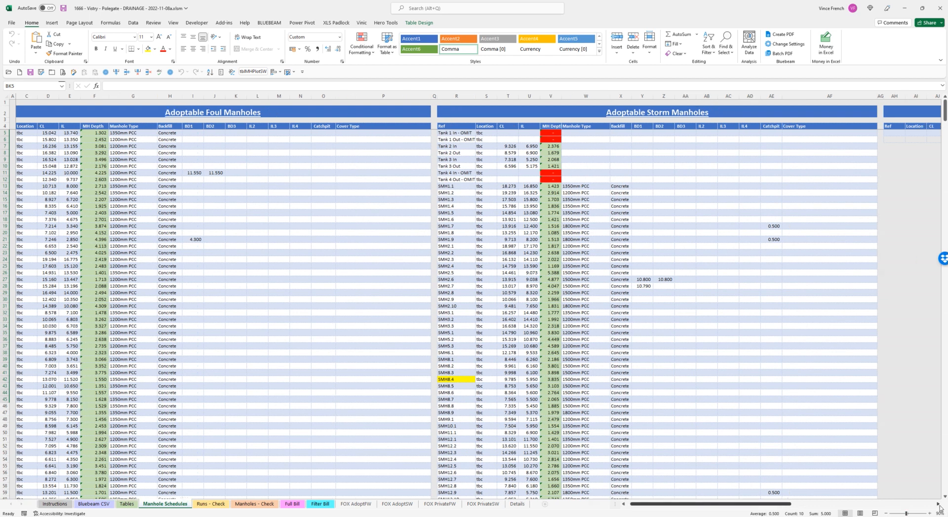
click(938, 504)
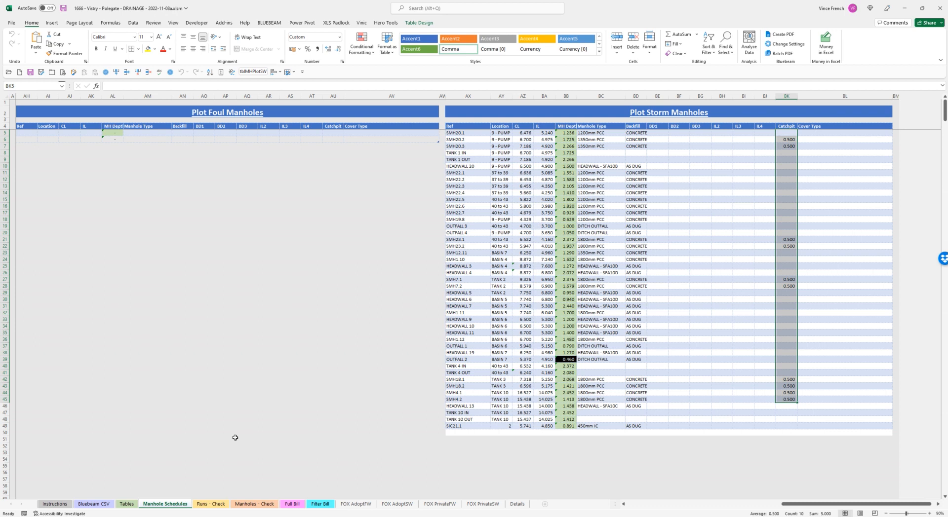
- Look at the pipe runs listed on the Runs - Check sheet and return to the Bluebeam CSV sheet
click(221, 504)
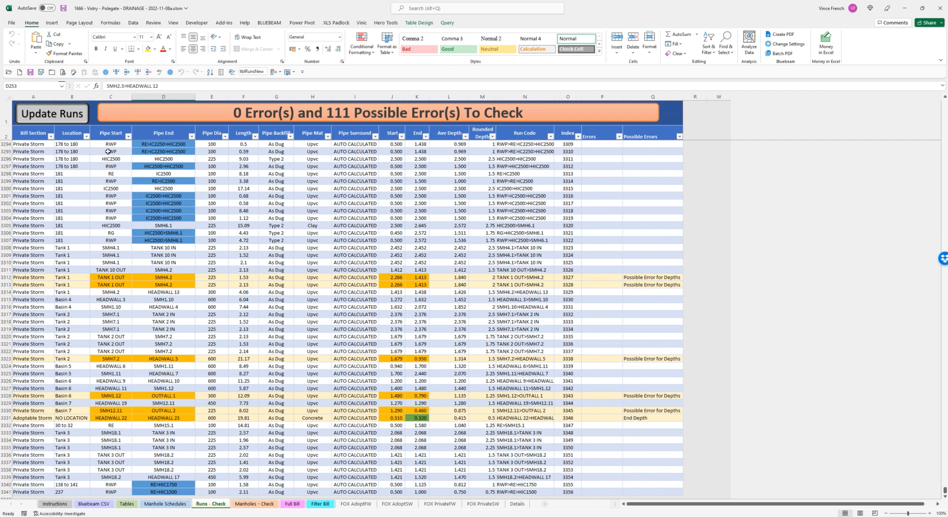
click(92, 504)
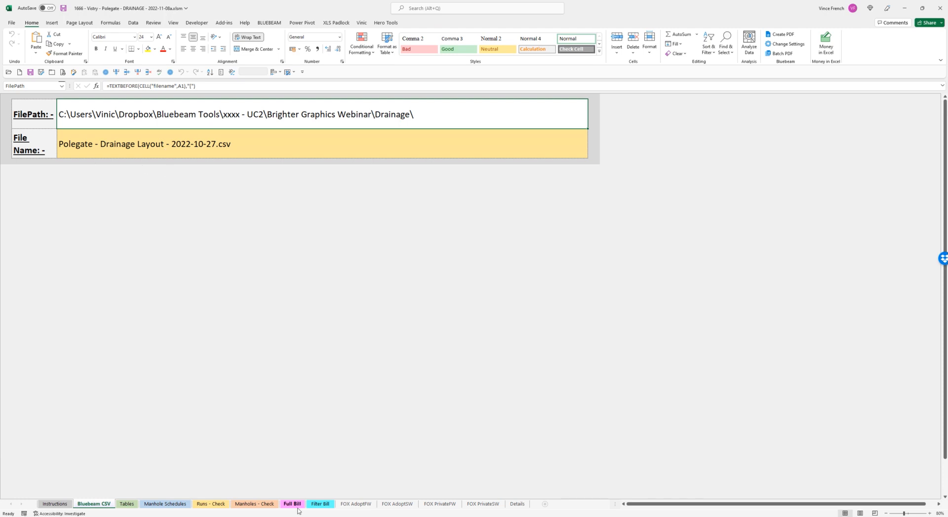
- Show the workbook's queries beside the Runs - Check sheet and preview the tblBluebeamCSV query under Other Queries
click(211, 504)
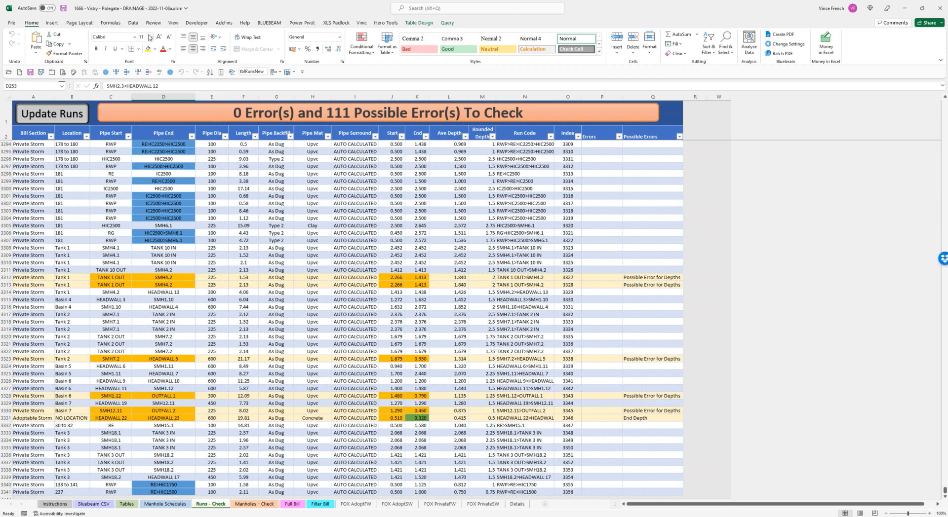
click(134, 24)
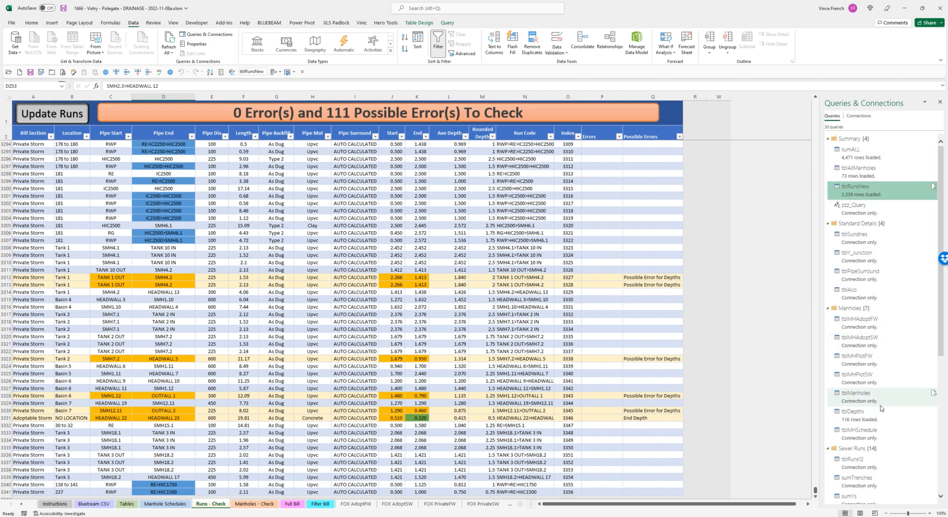
mouse_move(881, 408)
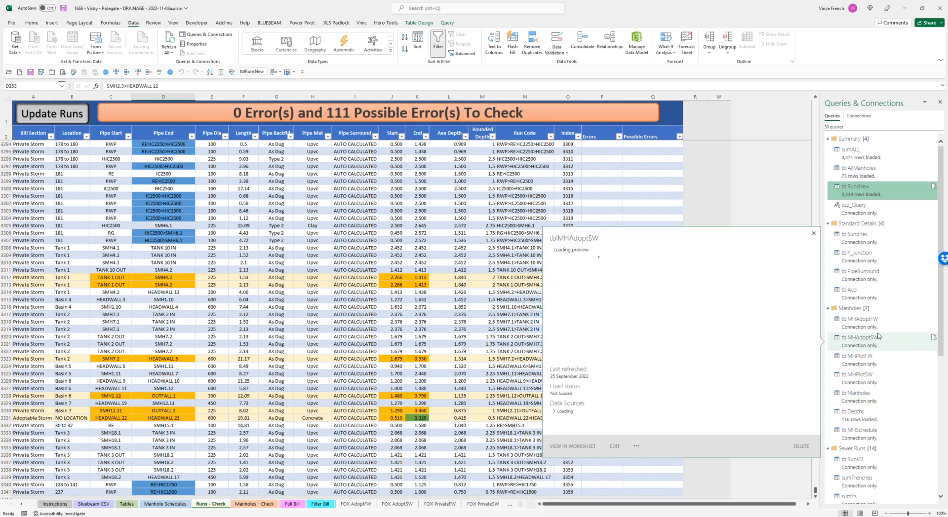
scroll(885, 408, down, 5)
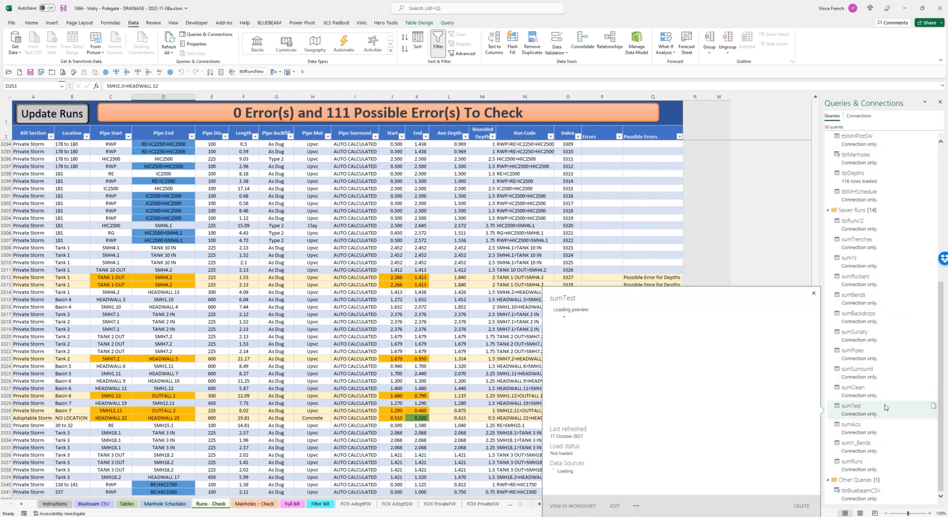
mouse_move(881, 498)
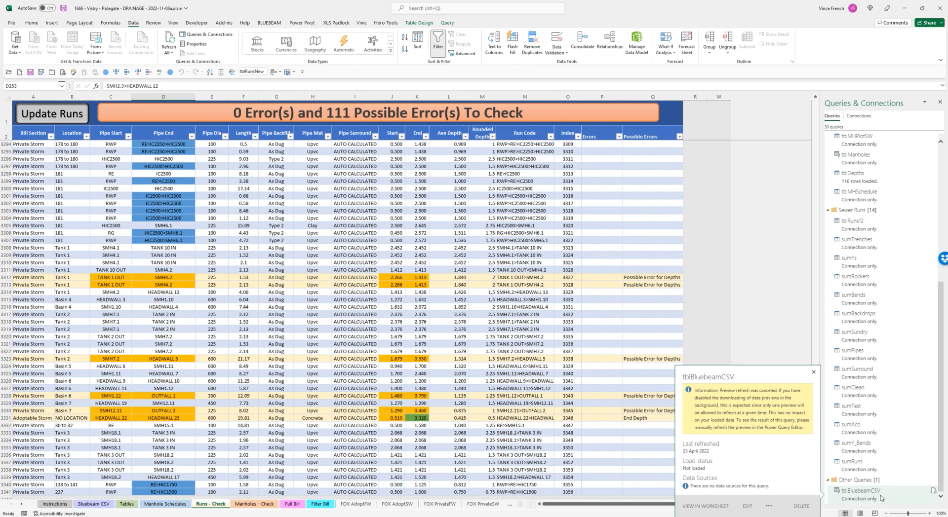
scroll(881, 496, up, 5)
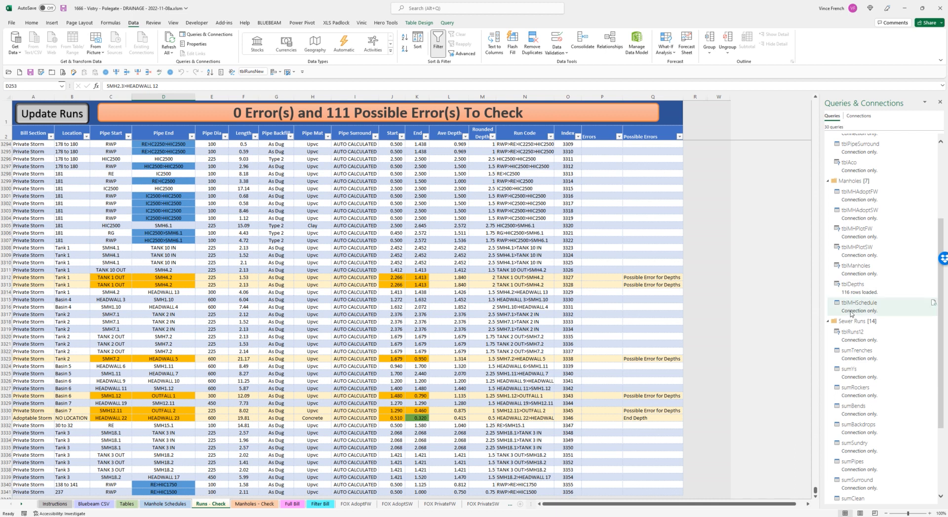
scroll(879, 469, down, 3)
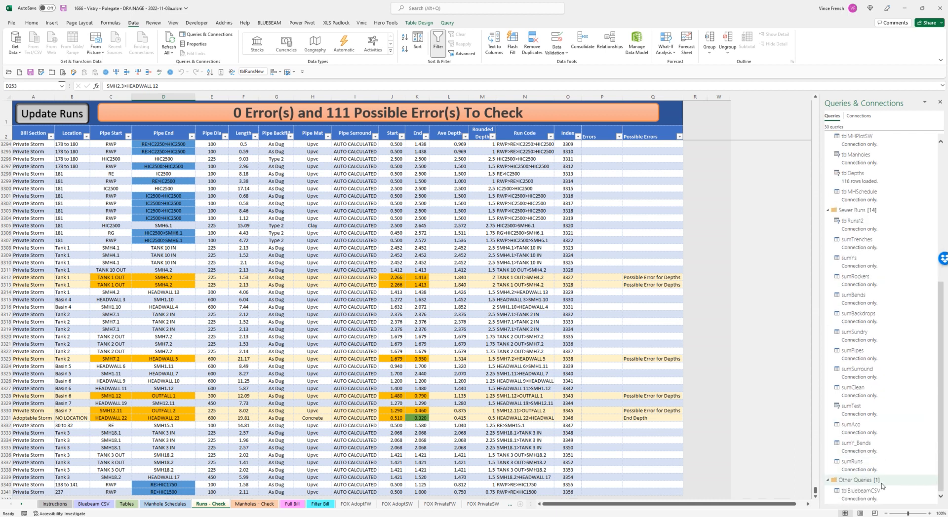
mouse_move(877, 494)
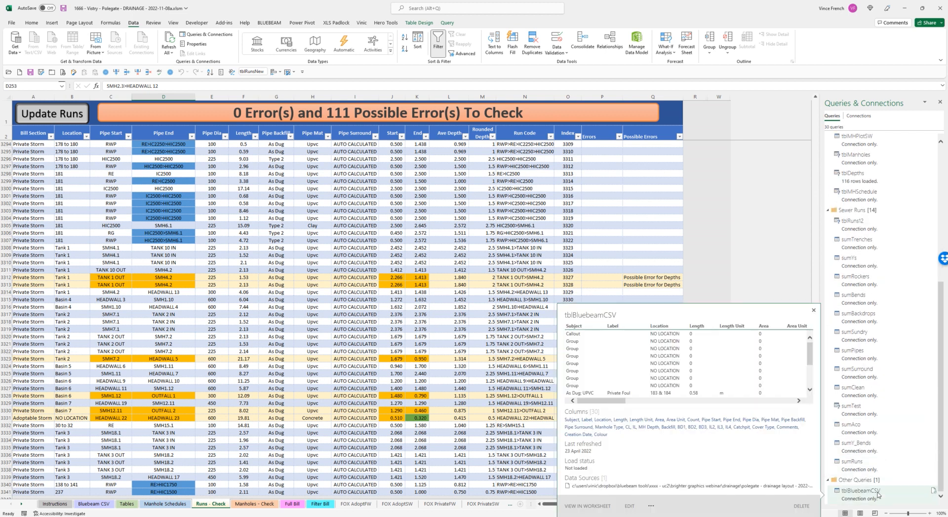
- Look over the queries in the Summary, Standard Details and Manholes groups, including tblPipeSurround and tblMHAdoptFW
scroll(877, 494, up, 10)
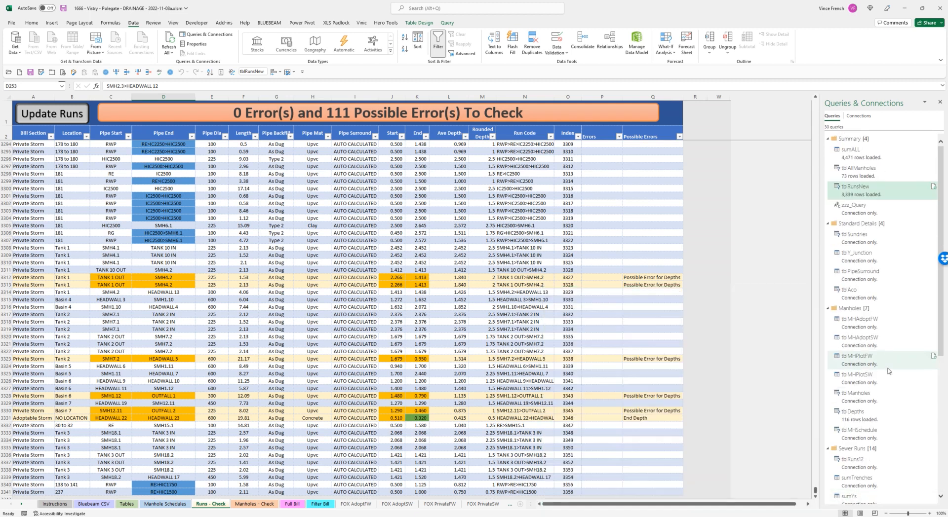
mouse_move(884, 285)
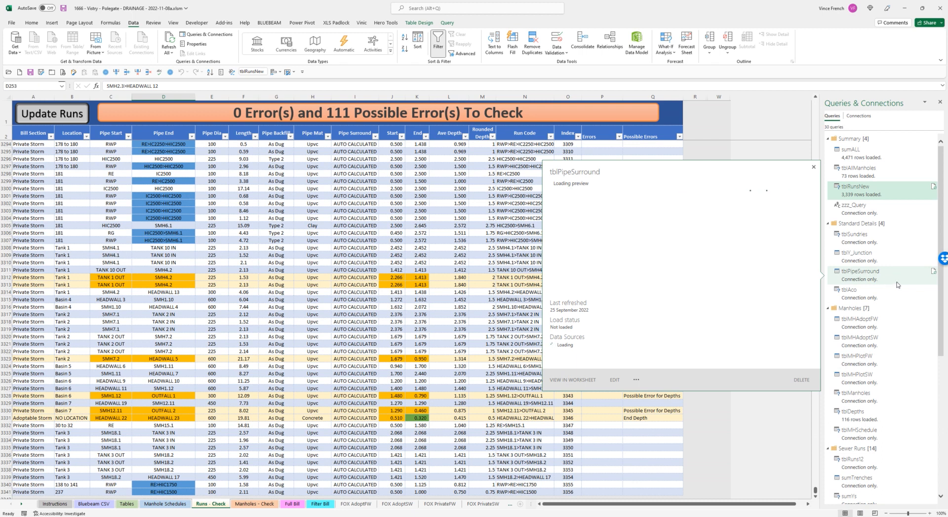
mouse_move(858, 329)
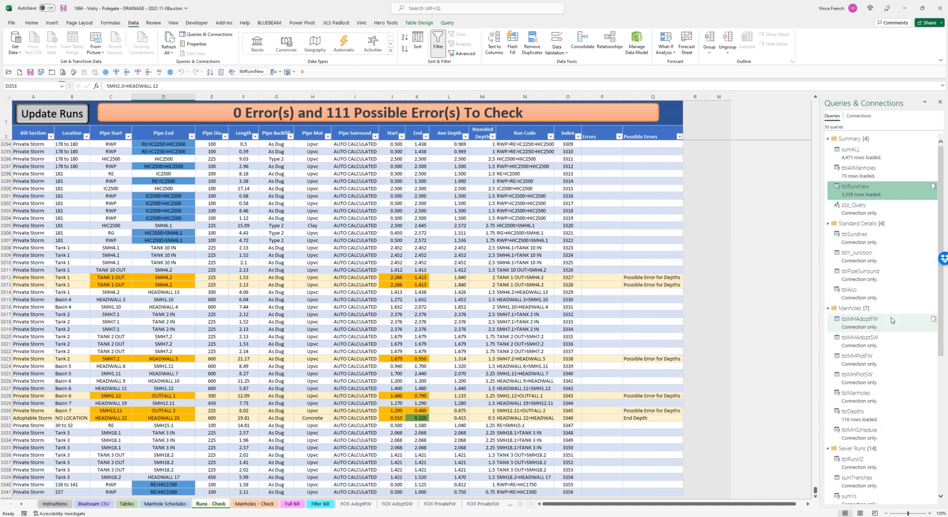
mouse_move(893, 321)
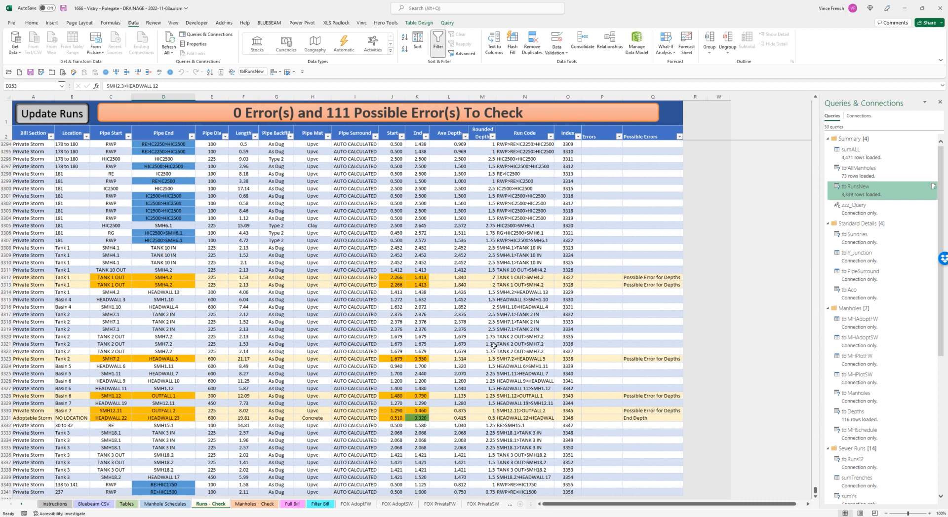
- Check the highlighted runs on the Runs - Check sheet, including the start depth of the first TANK 1 OUT to SMH4.2 run
scroll(493, 345, down, 3)
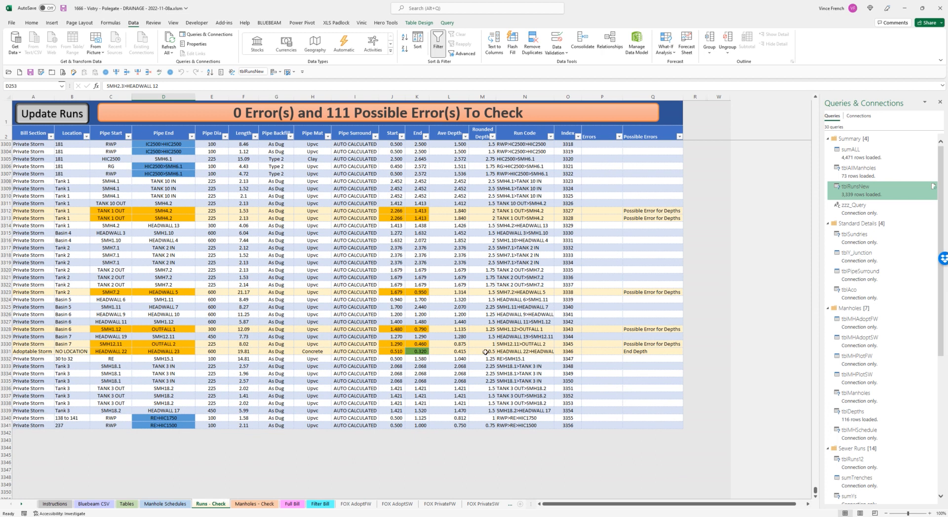
scroll(485, 352, up, 2)
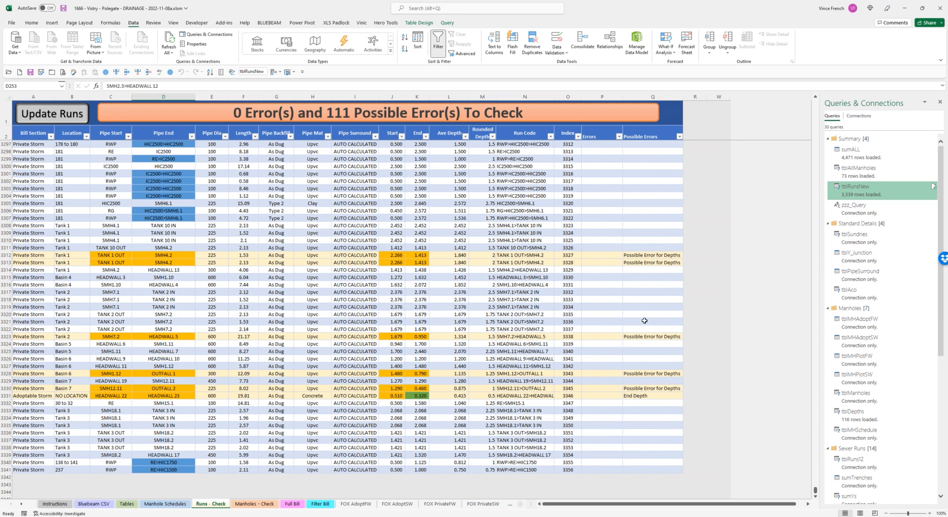
click(398, 255)
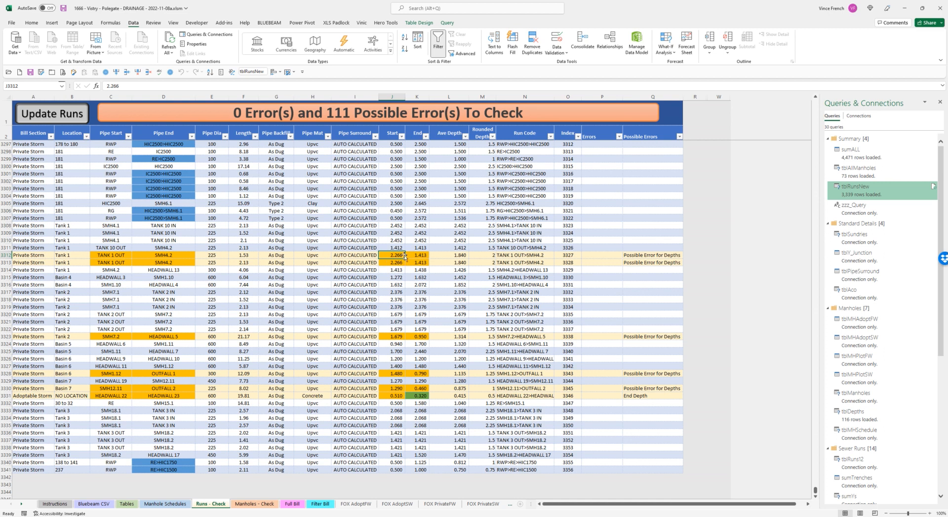
scroll(410, 284, up, 3)
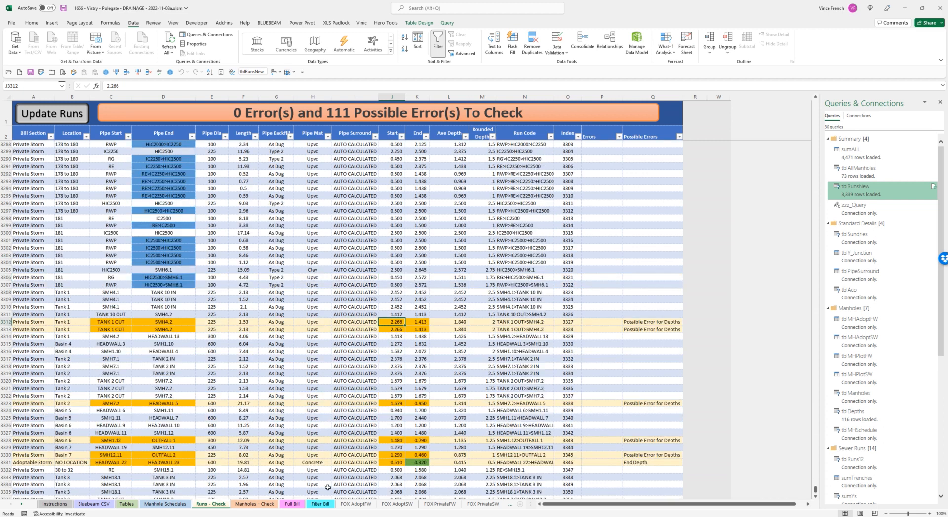
- Examine the Manholes section at the start of the Full Bill sheet, referring briefly to the Manhole Schedules sheet
click(299, 504)
scroll(258, 386, up, 3)
scroll(258, 387, up, 11)
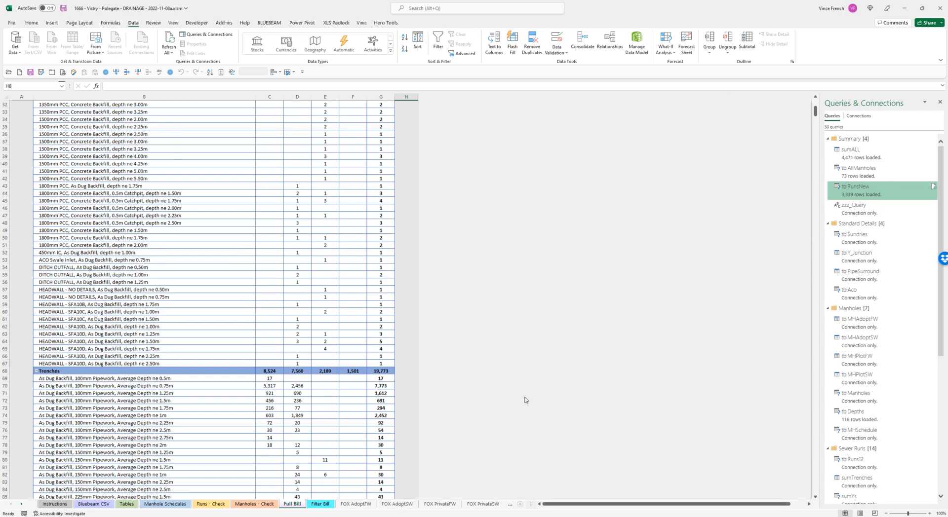
click(149, 504)
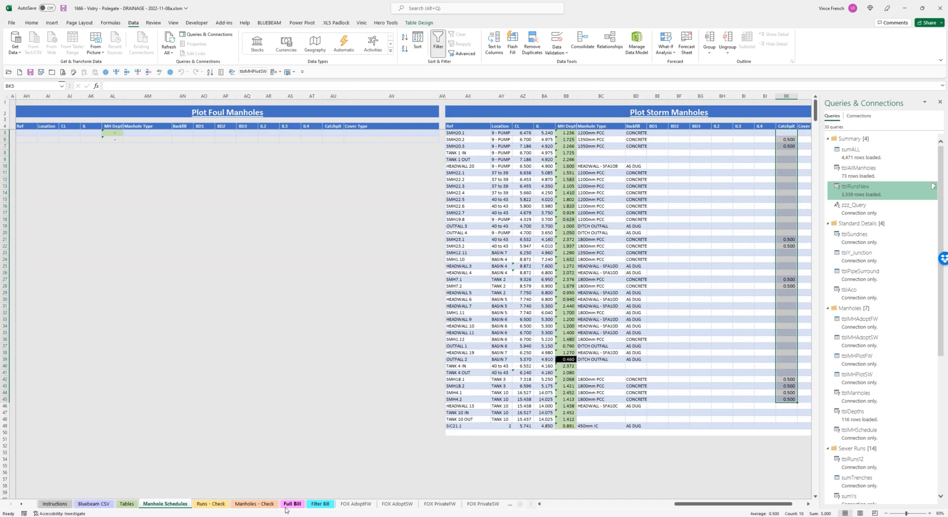
click(292, 505)
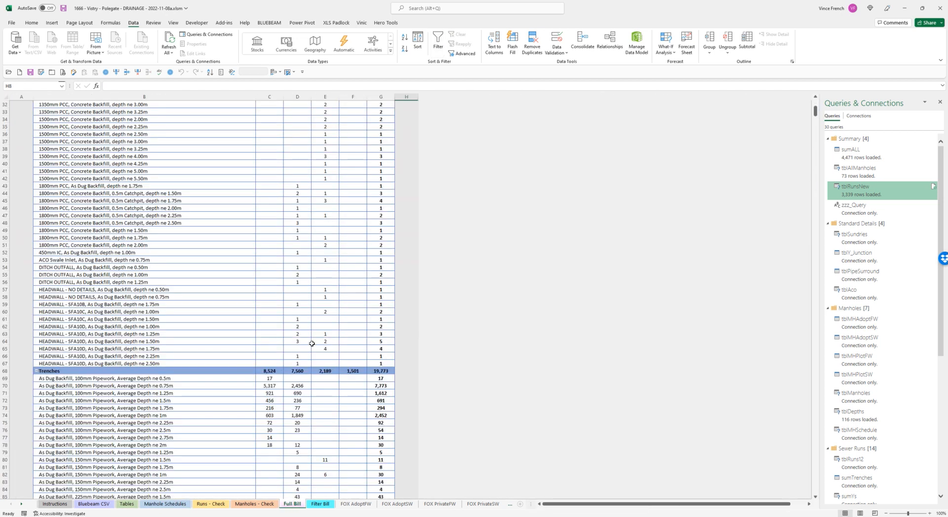
scroll(292, 324, up, 1)
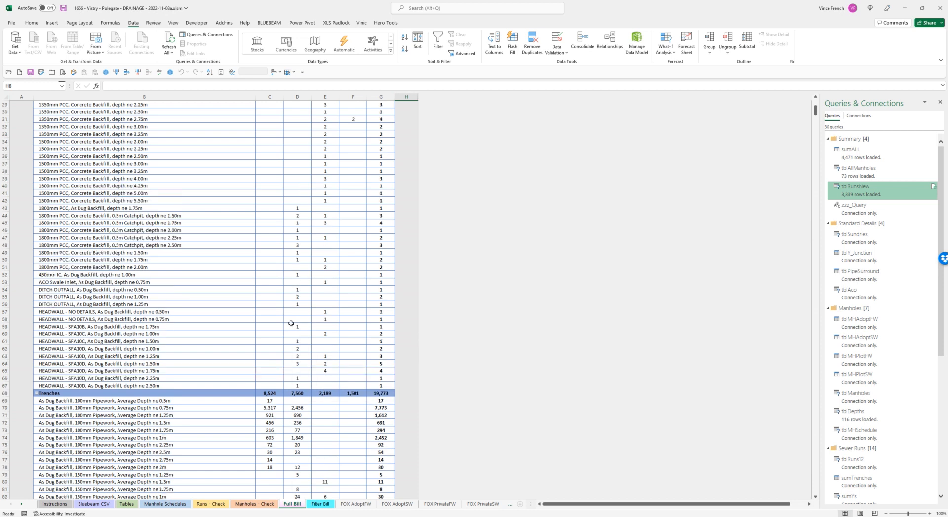
scroll(292, 323, up, 9)
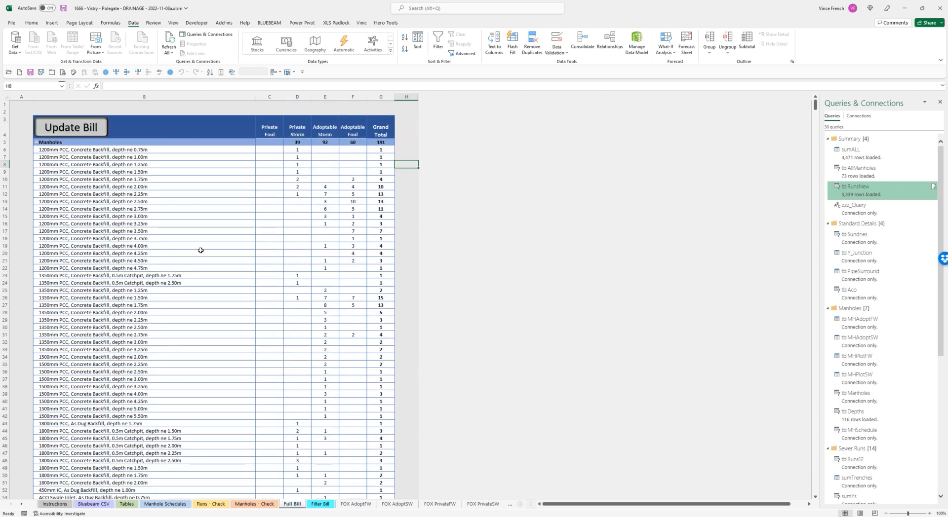
- Examine the Trenches section of the bill, covering the As Dug, Shingle and Type 2 backfill items
scroll(202, 311, down, 14)
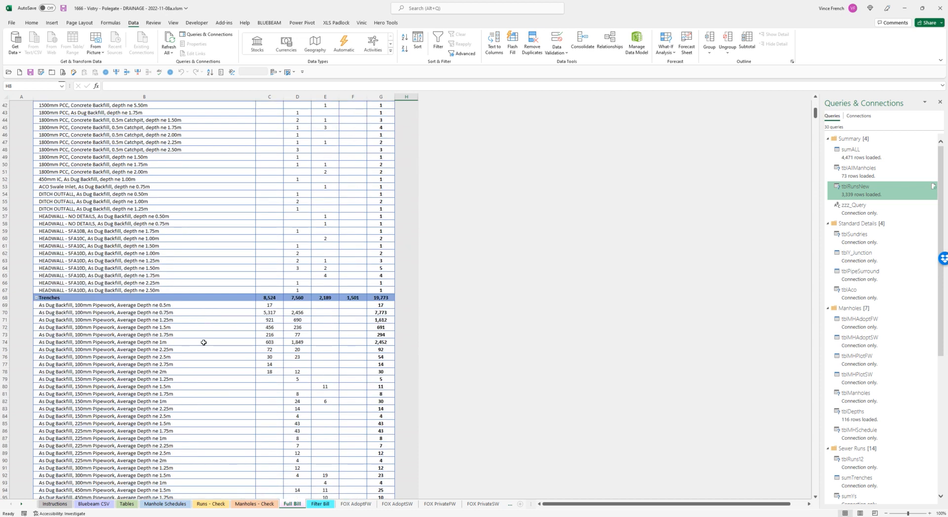
scroll(203, 342, down, 5)
scroll(96, 341, down, 4)
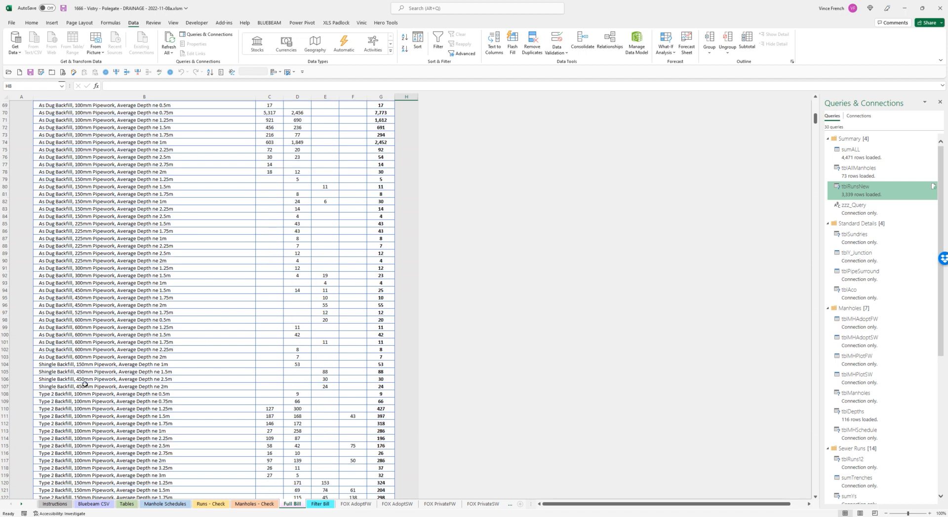
scroll(85, 385, down, 3)
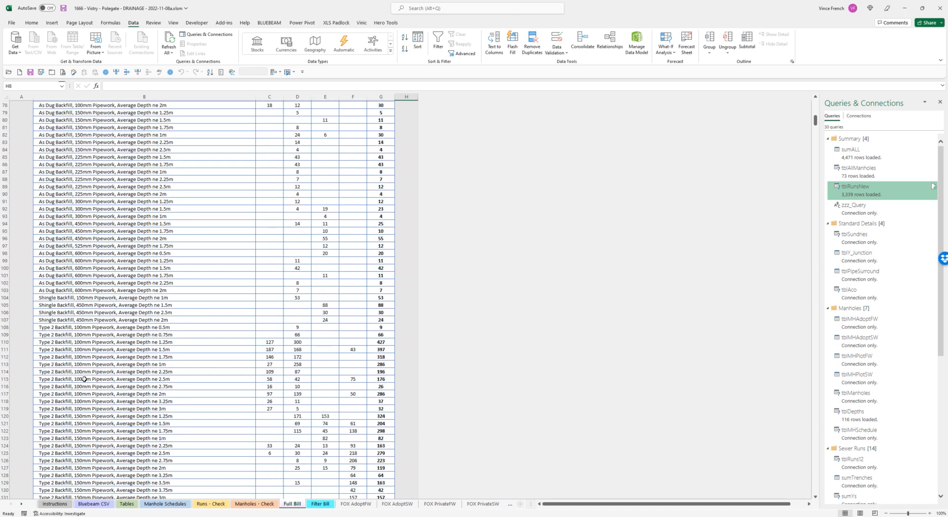
scroll(85, 384, down, 7)
scroll(85, 379, down, 13)
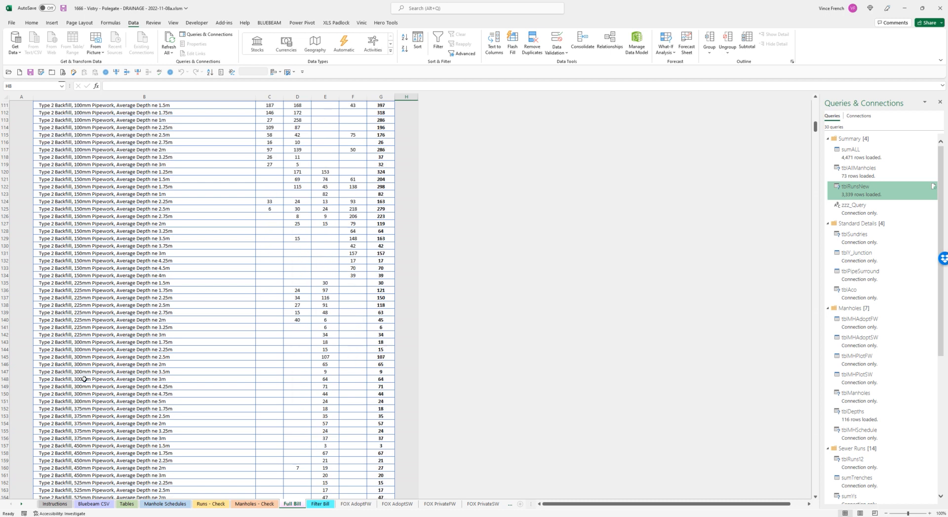
- Examine the Bed & Surround, Pipework, EO for Rocker Pipes and Bends sections of the bill
scroll(85, 379, down, 3)
scroll(85, 379, down, 4)
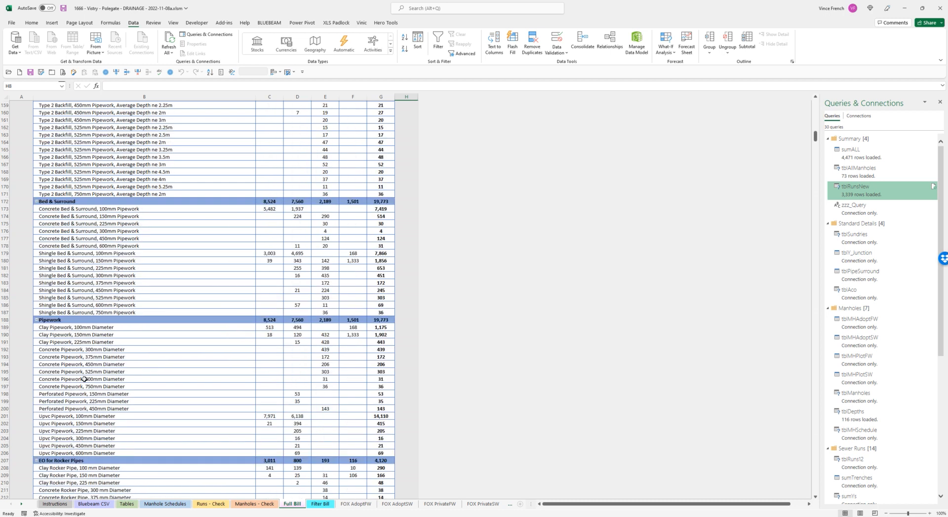
scroll(85, 379, down, 8)
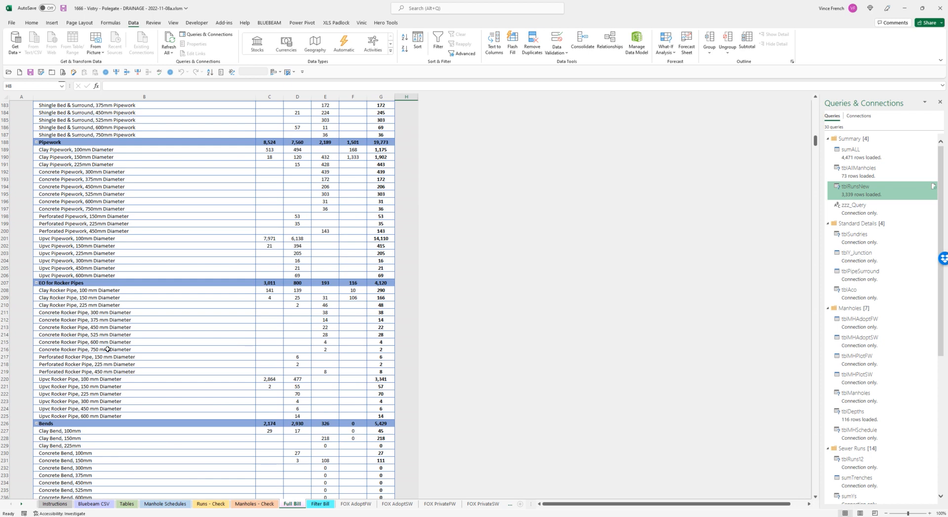
scroll(108, 350, down, 3)
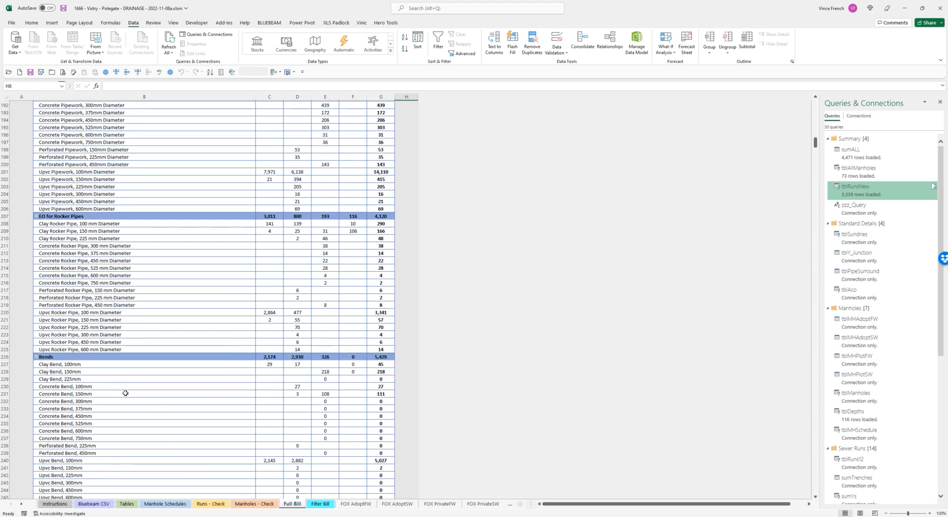
scroll(125, 393, down, 4)
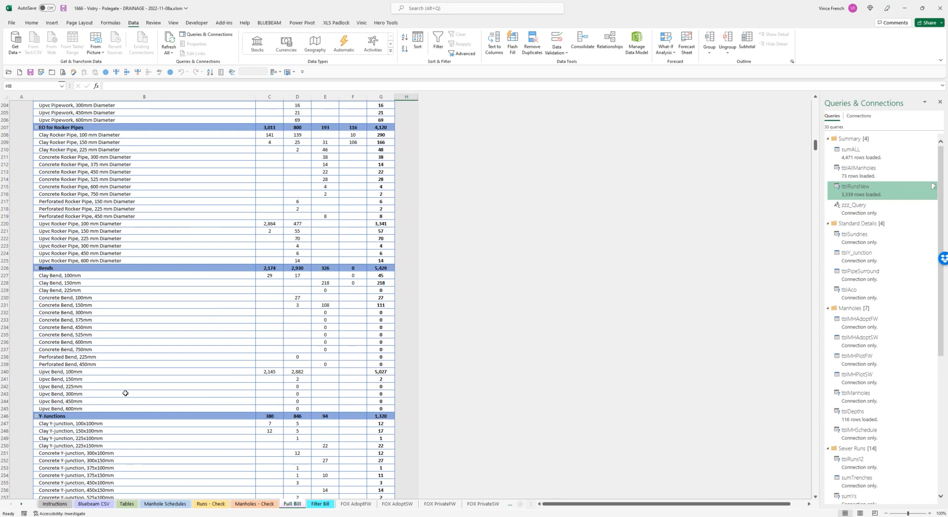
- Examine the remaining bill sections from Y-Junctions and Sundry Fittings through Aco Channels, Cleaning Pipework, Testing Pipework and Backdrops
scroll(125, 393, down, 4)
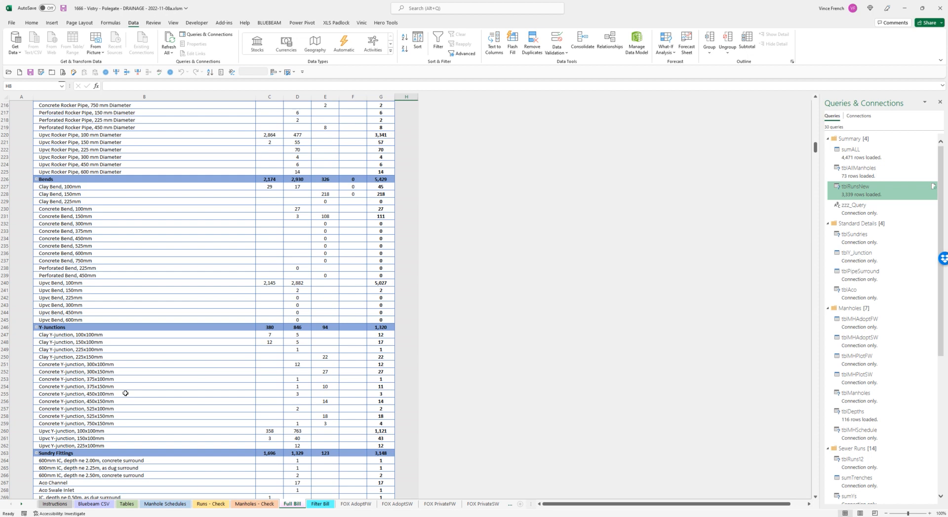
scroll(125, 394, down, 4)
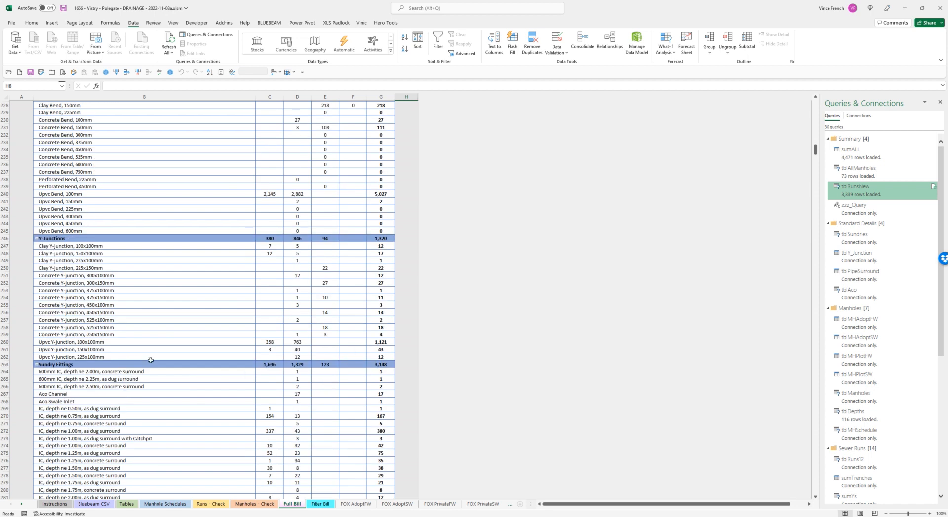
scroll(132, 406, down, 3)
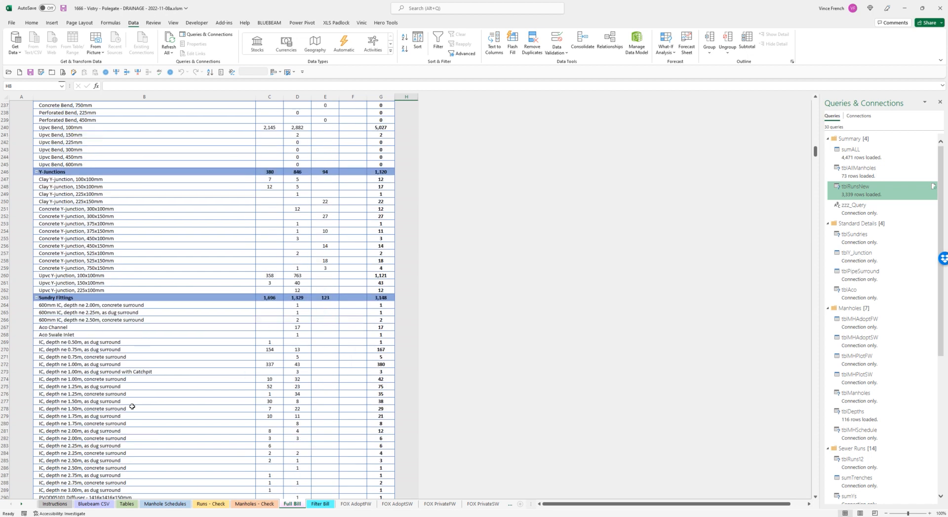
scroll(132, 406, down, 4)
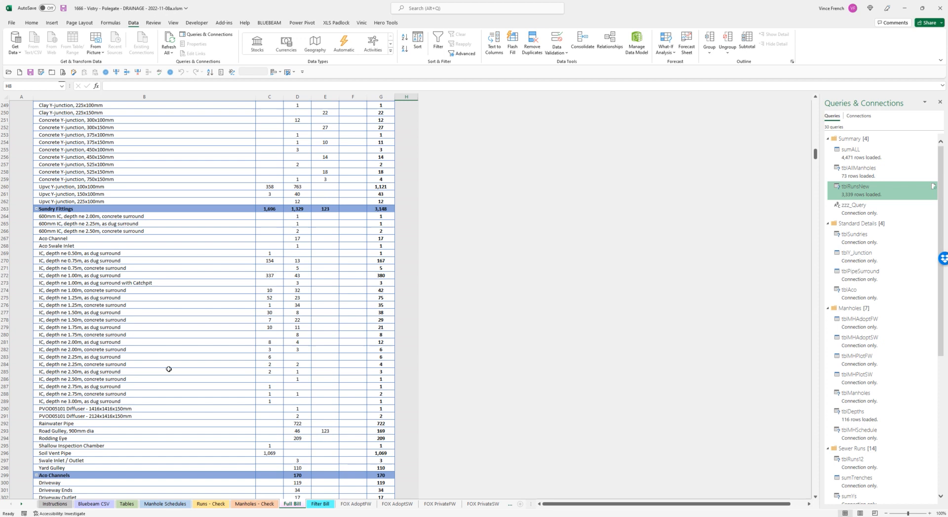
scroll(169, 369, down, 6)
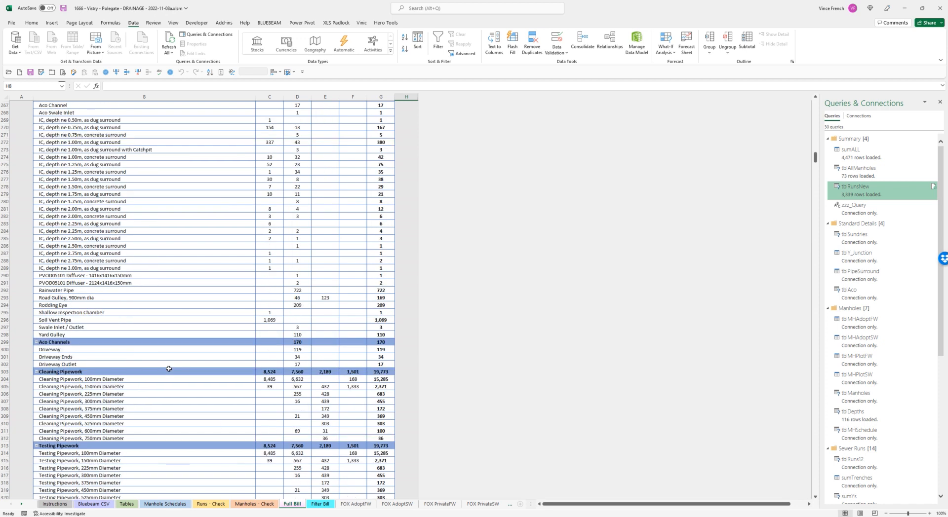
scroll(169, 368, down, 7)
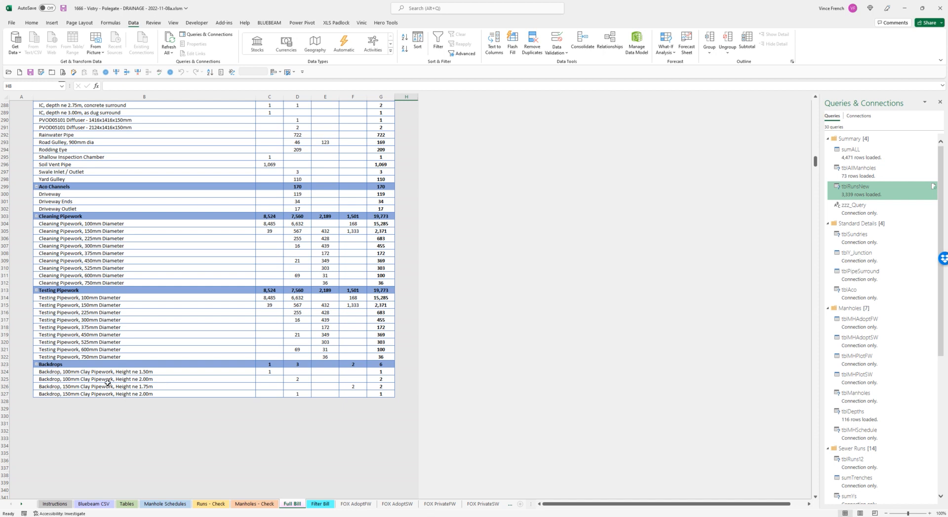
- Open the Filter Bill sheet and filter the bill to Private Storm
click(89, 372)
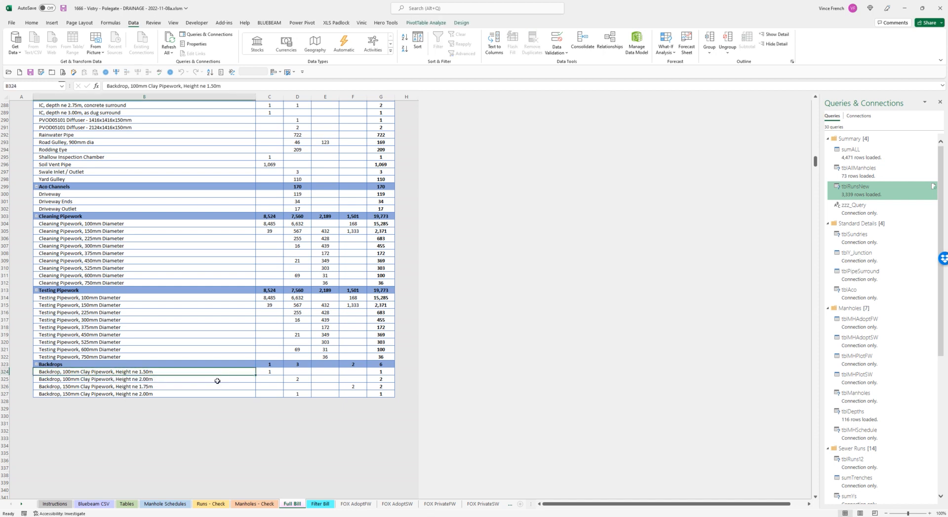
scroll(217, 381, up, 15)
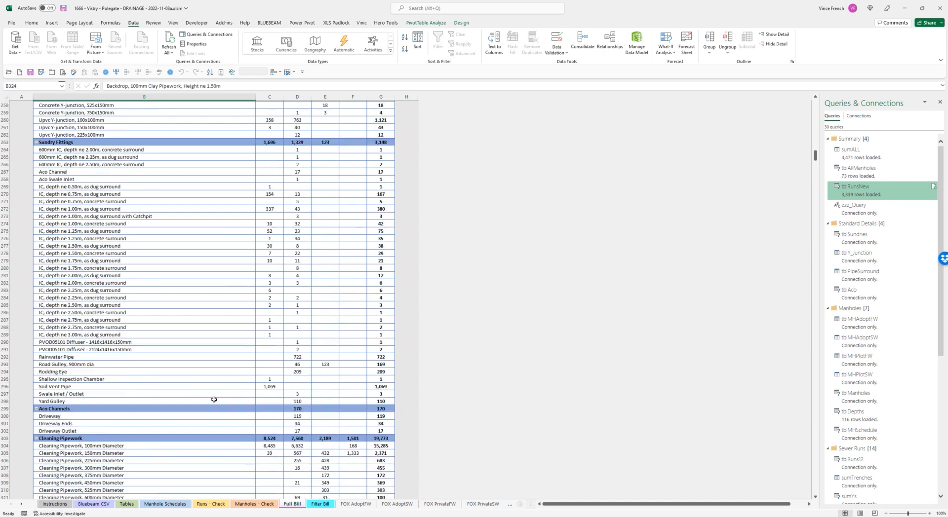
click(320, 504)
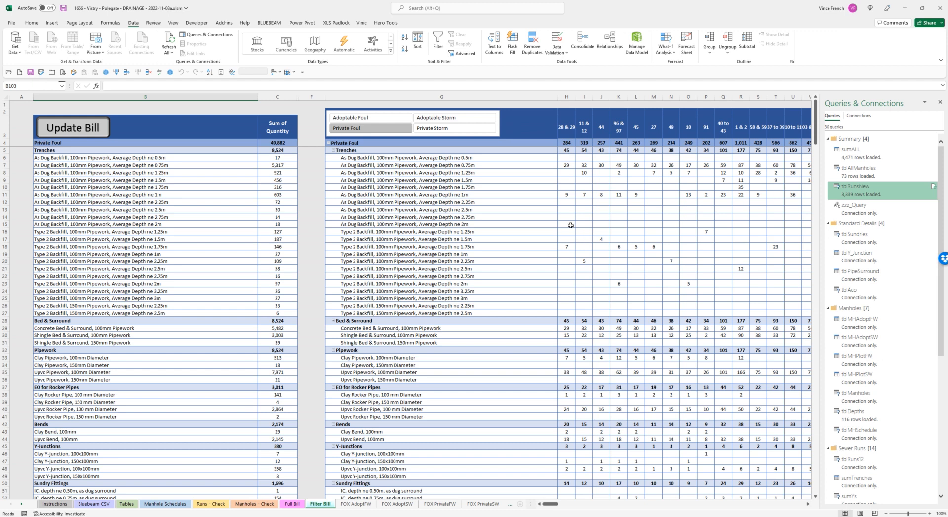
mouse_move(570, 225)
click(459, 130)
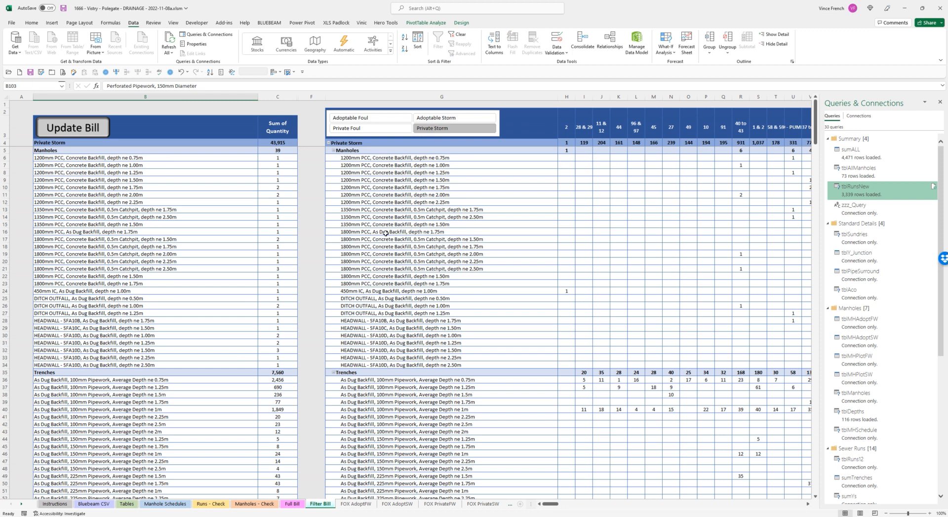
- Add Private Foul to the Private Storm filter and review the combined bill down to the storm trench items
click(386, 129)
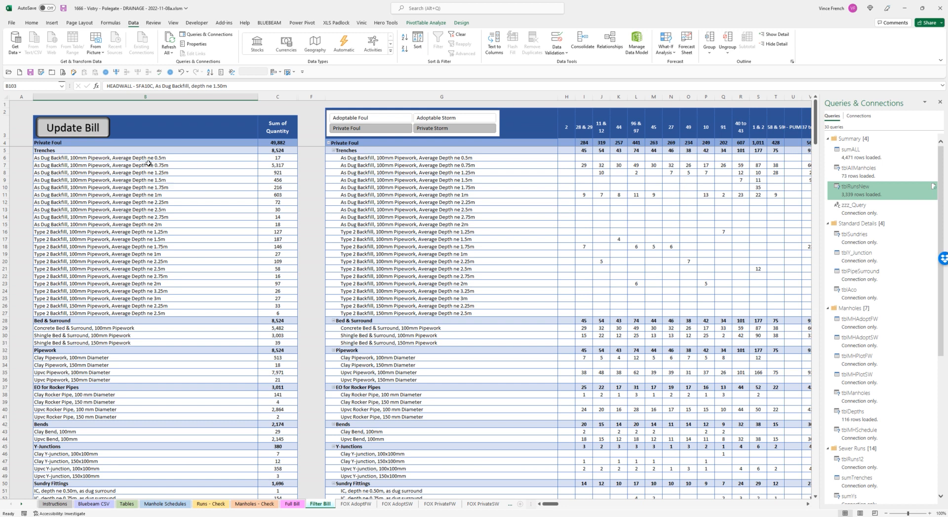
scroll(242, 328, down, 17)
scroll(242, 328, down, 14)
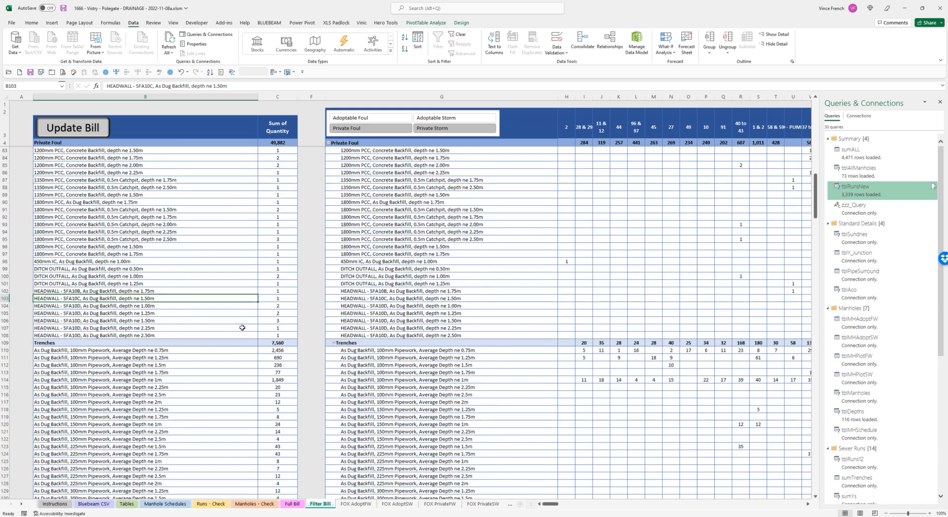
- Filter the bill to Adoptable Storm, compare it with the Private Storm bill, and return to Adoptable Storm
click(436, 118)
scroll(533, 276, up, 9)
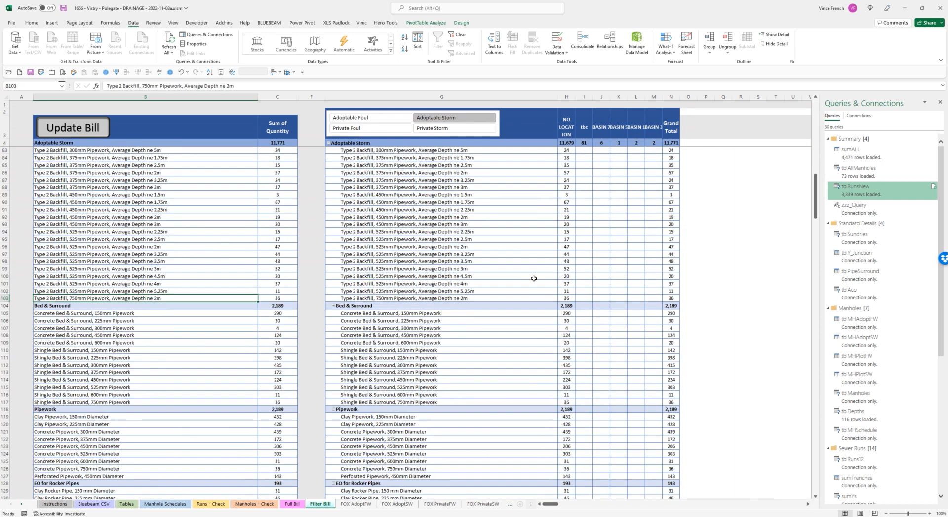
scroll(533, 266, up, 20)
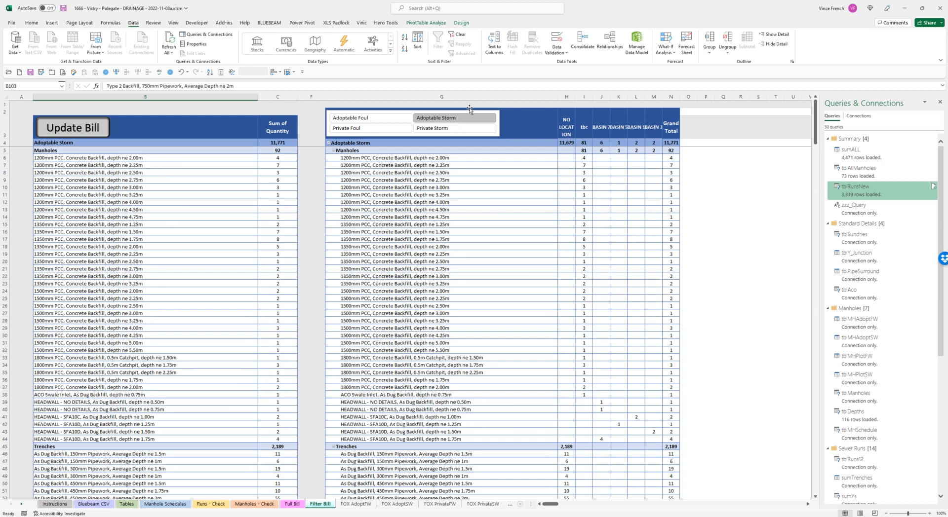
click(437, 130)
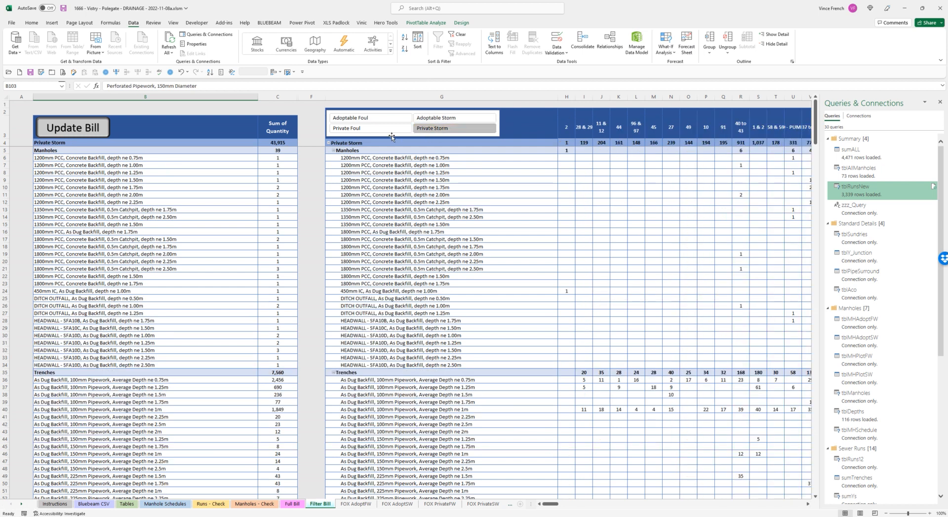
click(453, 118)
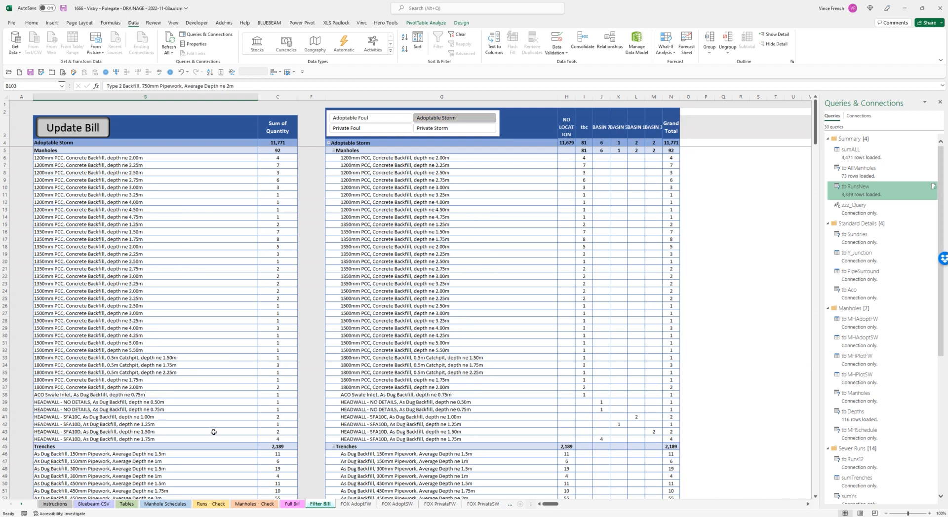
- Examine the Trenches, Bed & Surround and Pipework items of the Adoptable Storm bill
scroll(186, 406, down, 11)
scroll(186, 405, down, 4)
scroll(186, 406, down, 3)
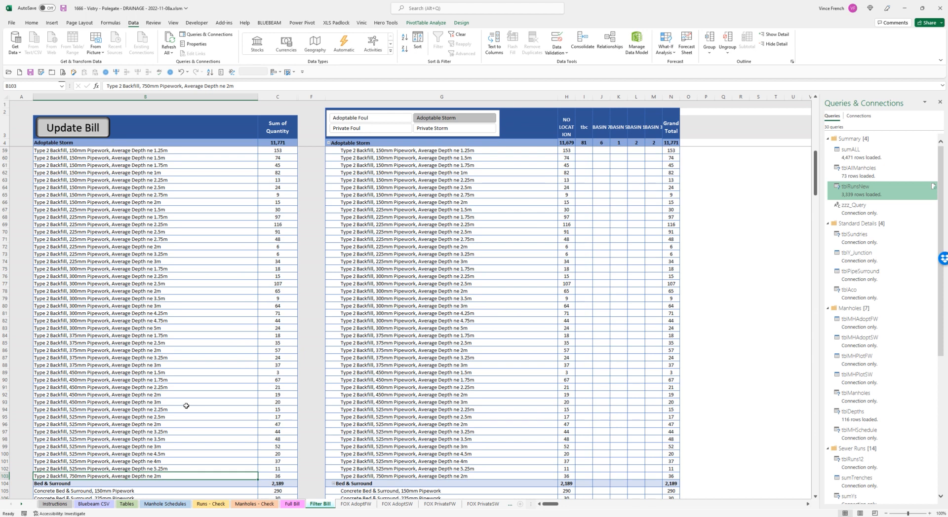
scroll(186, 406, up, 1)
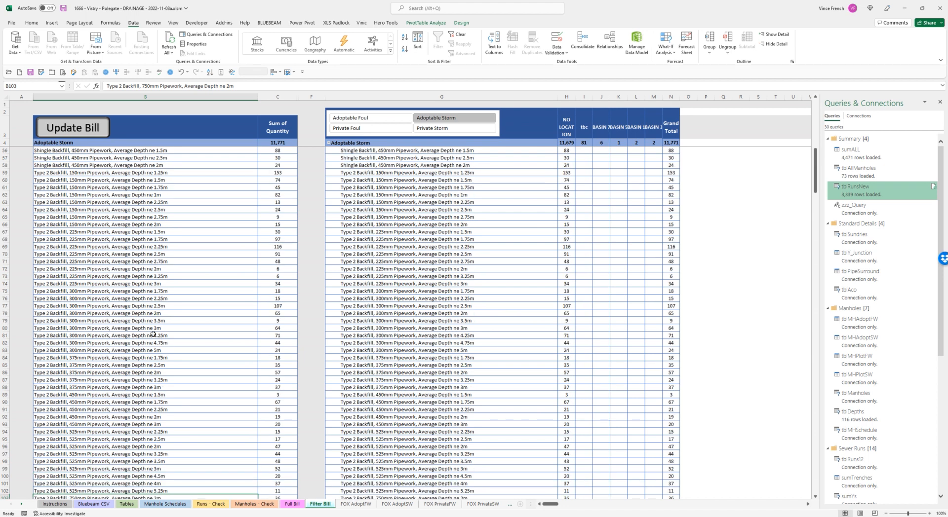
scroll(146, 297, up, 1)
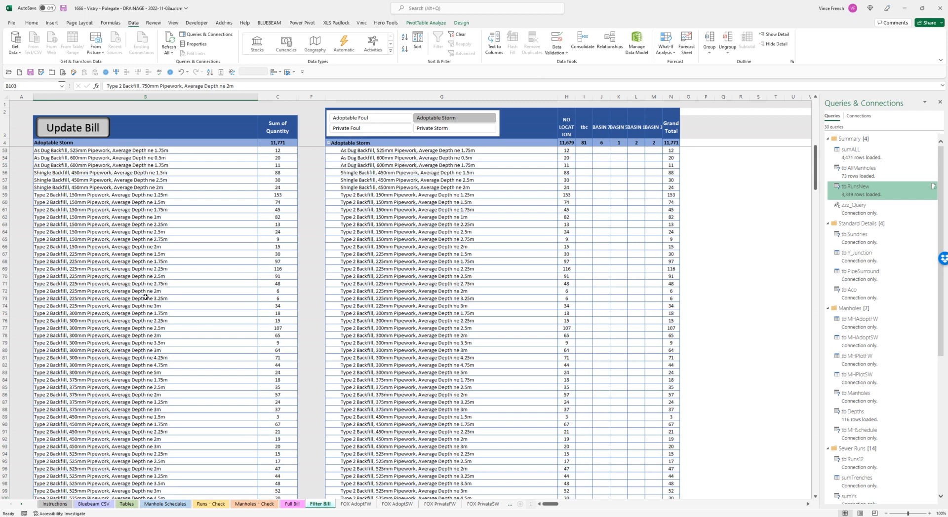
scroll(145, 297, down, 11)
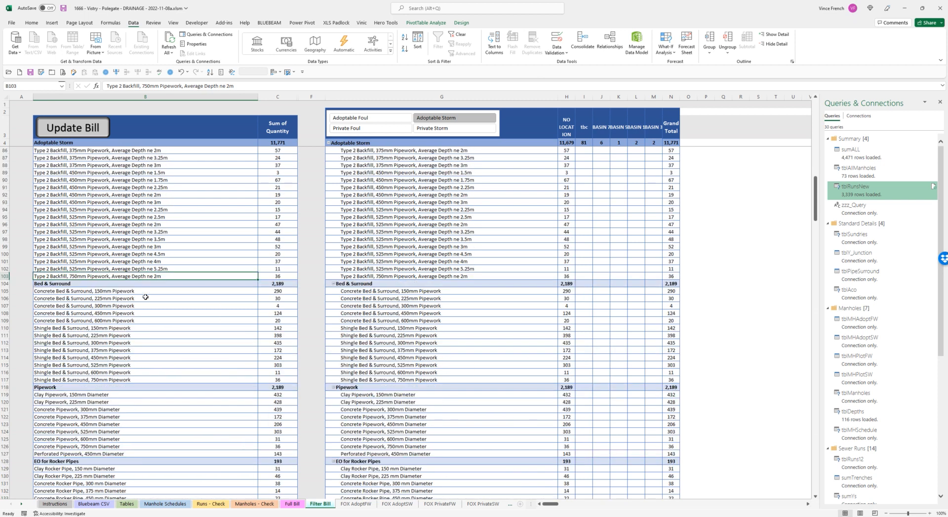
scroll(184, 344, up, 3)
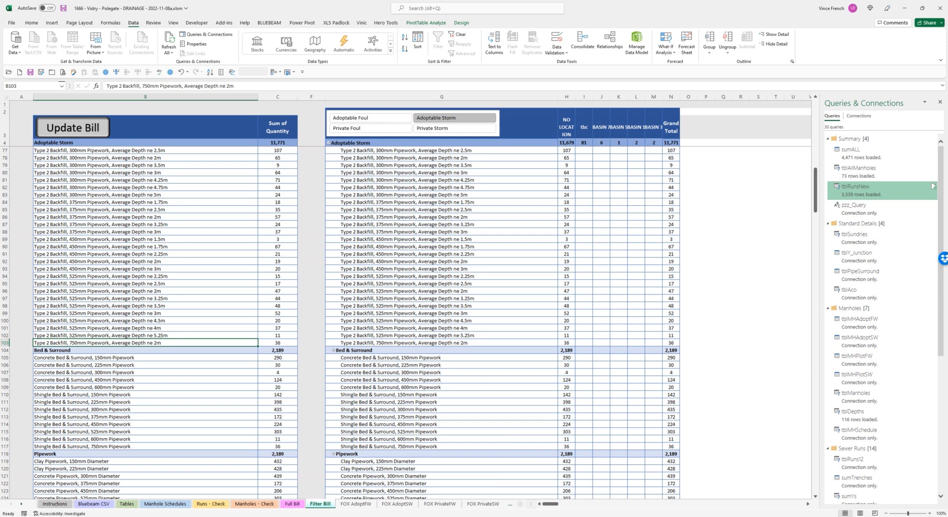
- Switch to the drainage drawing in Revu and select the storm pipe run between SMH19.1 and SMH19.2
click(389, 516)
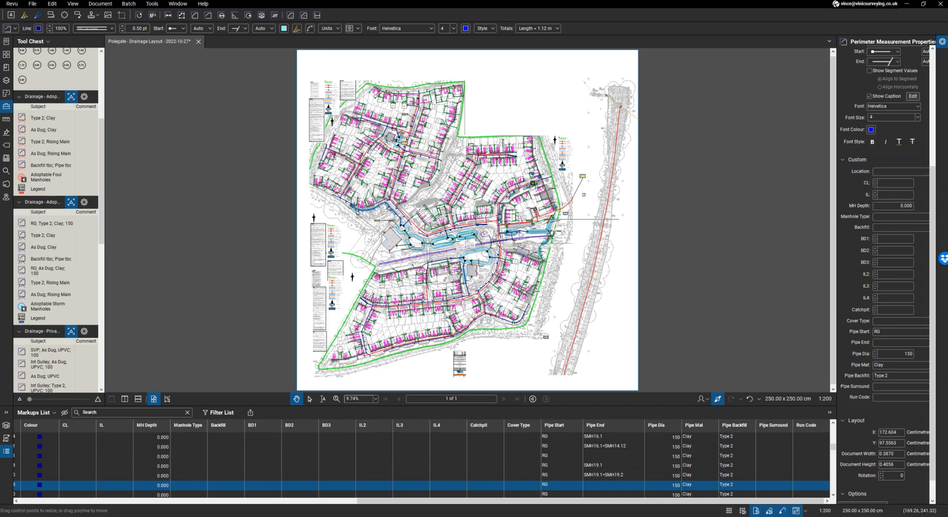
scroll(554, 229, up, 3)
scroll(553, 229, up, 1)
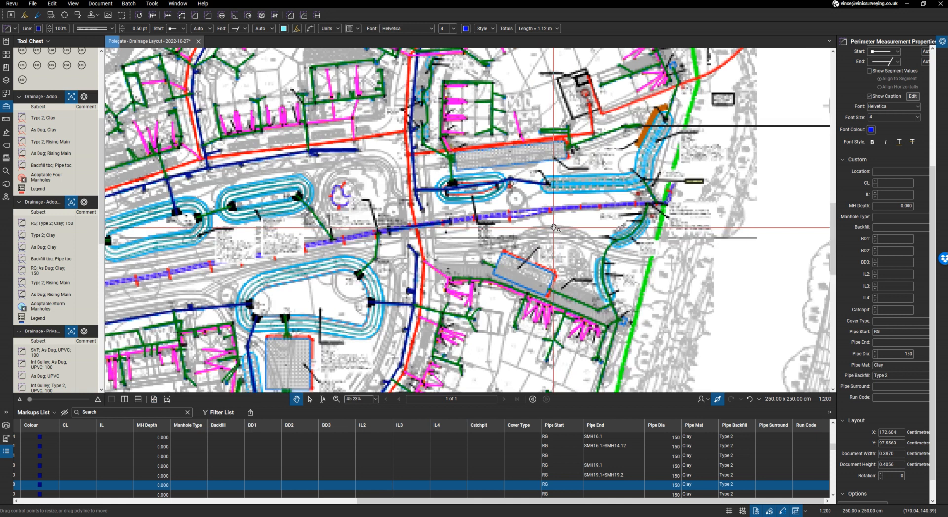
scroll(475, 320, down, 2)
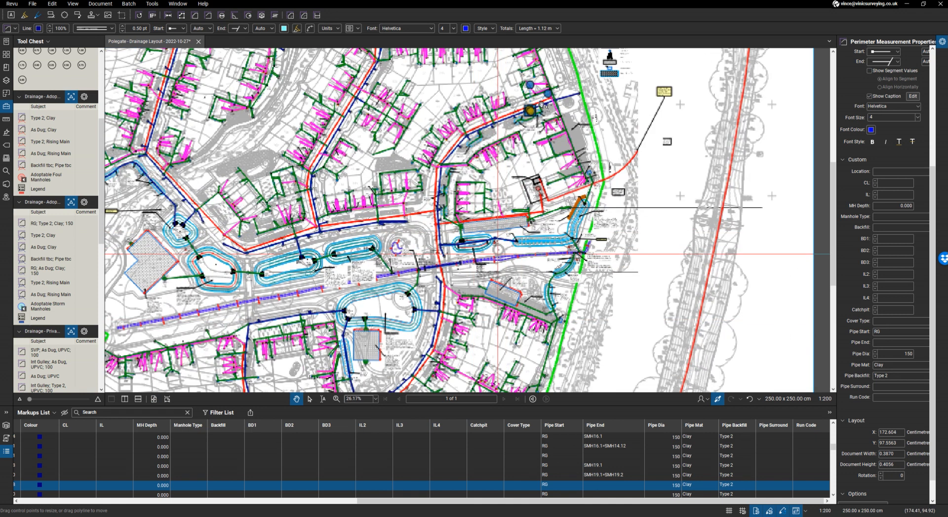
scroll(543, 105, up, 10)
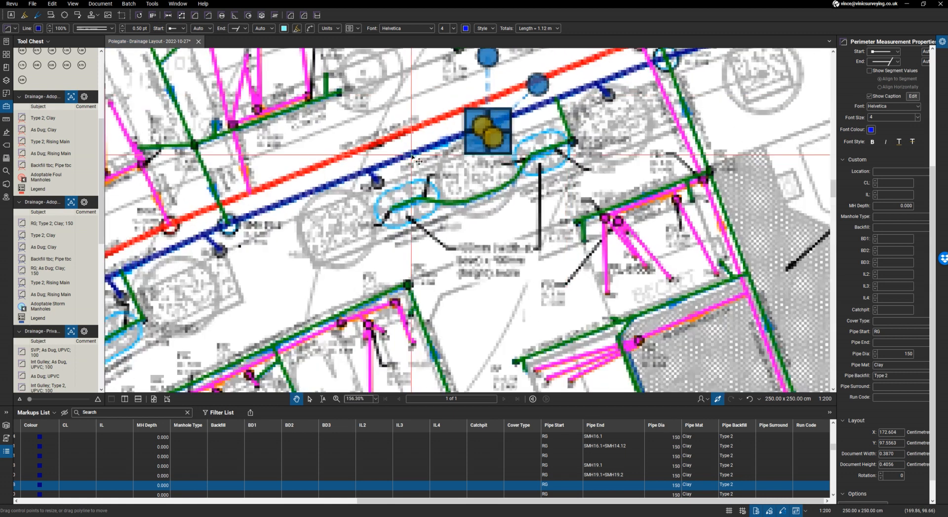
scroll(413, 156, up, 3)
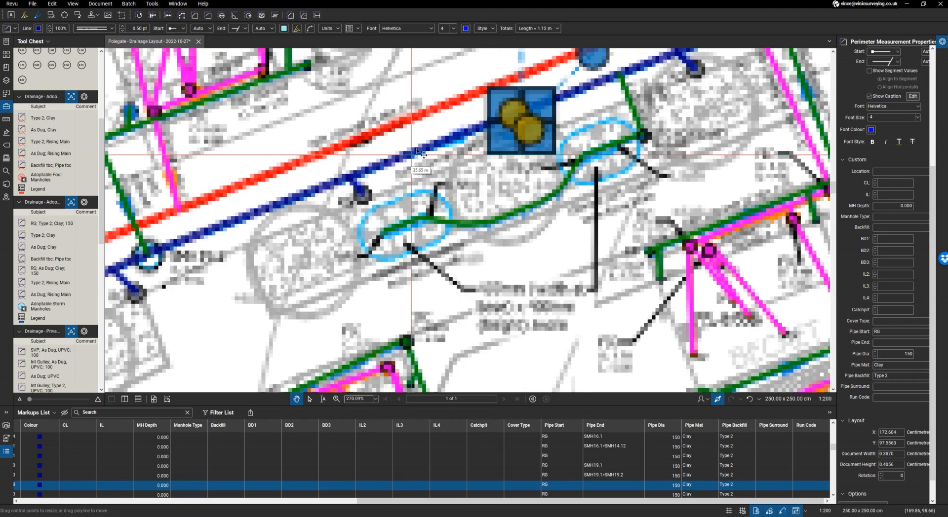
click(423, 155)
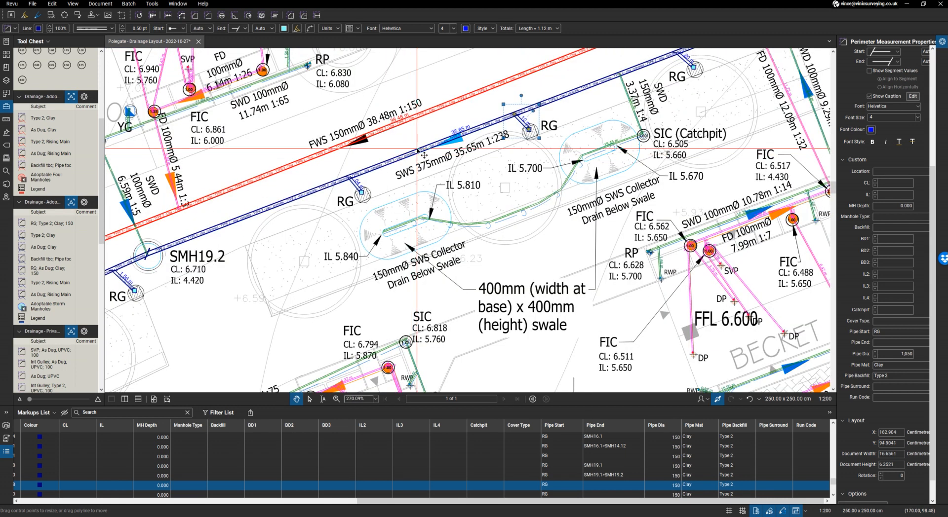
- Export the markups as a CSV summary named Polegate - Drainage Layout - 2022-10-27, overwriting the existing file
click(250, 413)
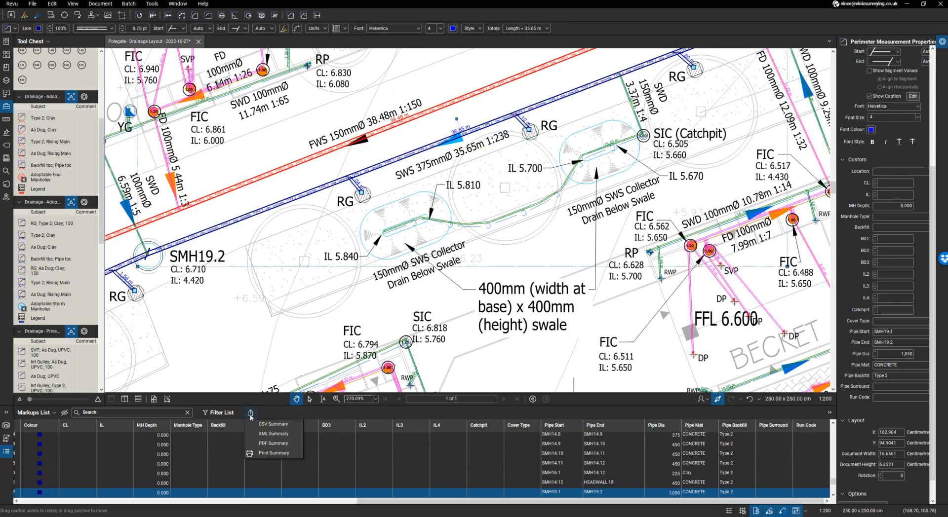
click(270, 427)
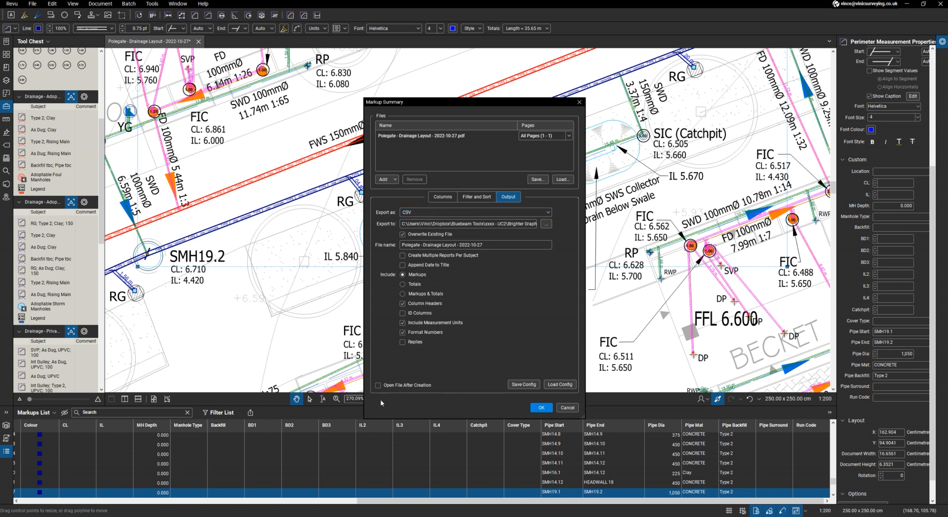
click(546, 409)
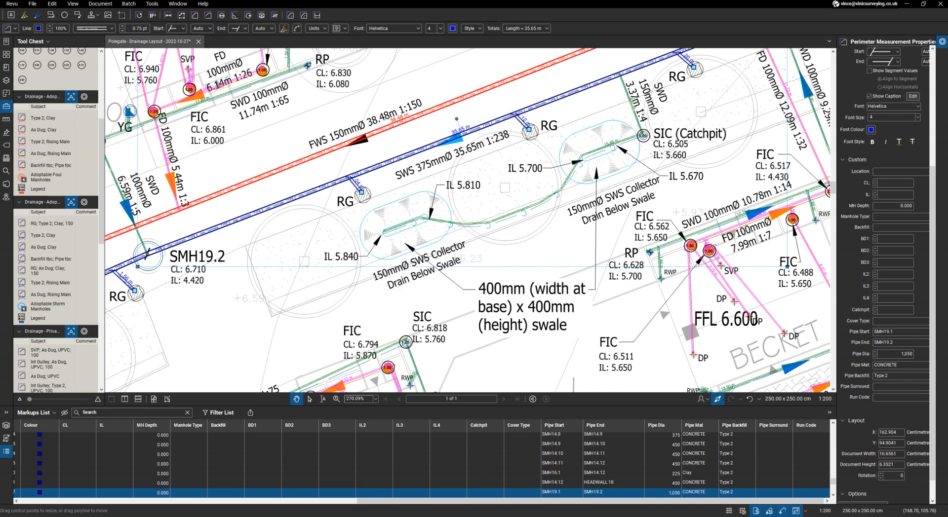
- Switch back to the Excel workbook and update the bill from the Filter Bill sheet
key(alt+Tab)
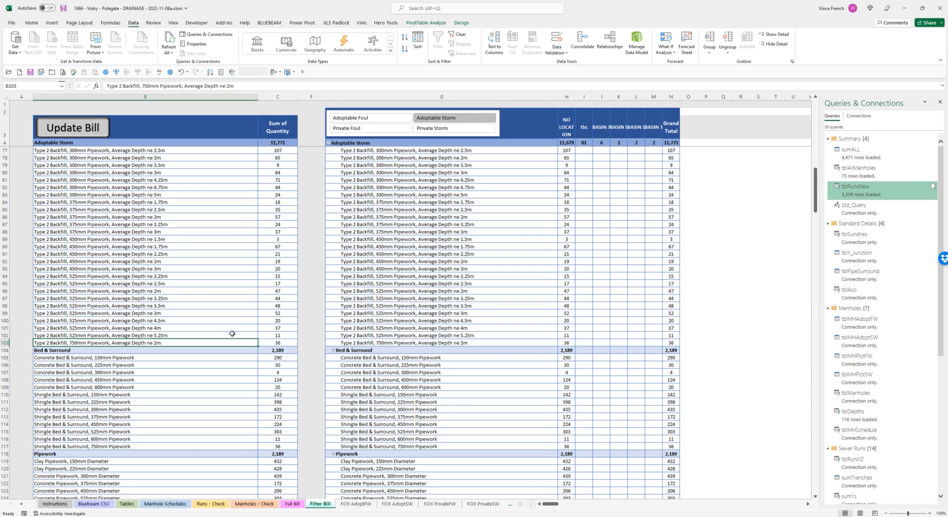
scroll(232, 334, down, 1)
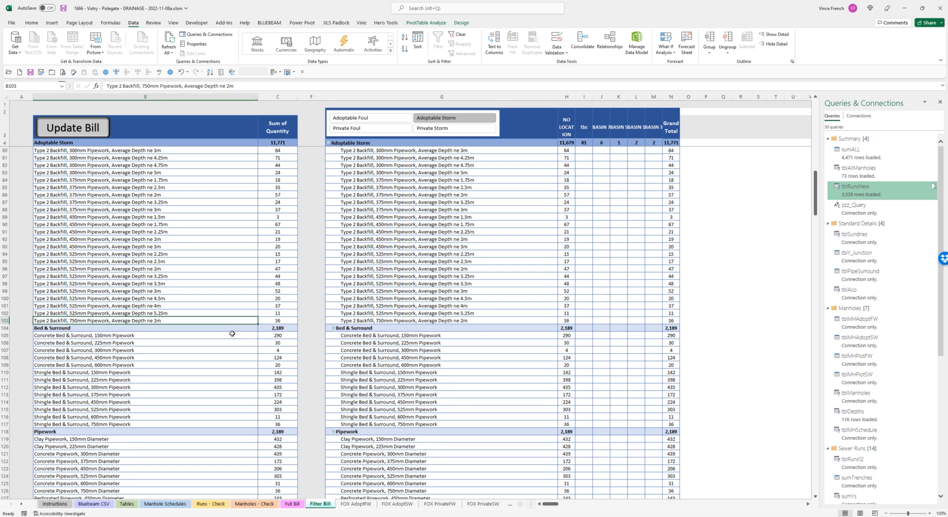
click(87, 130)
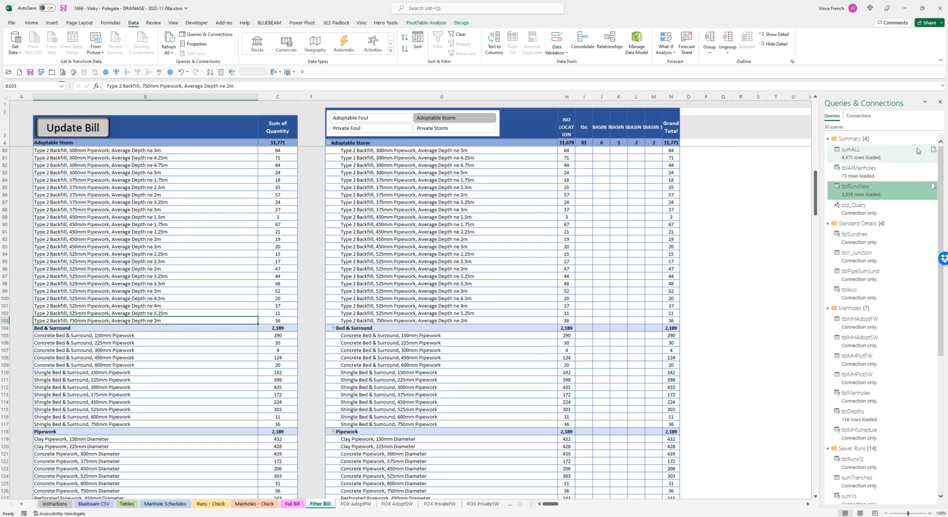
click(84, 128)
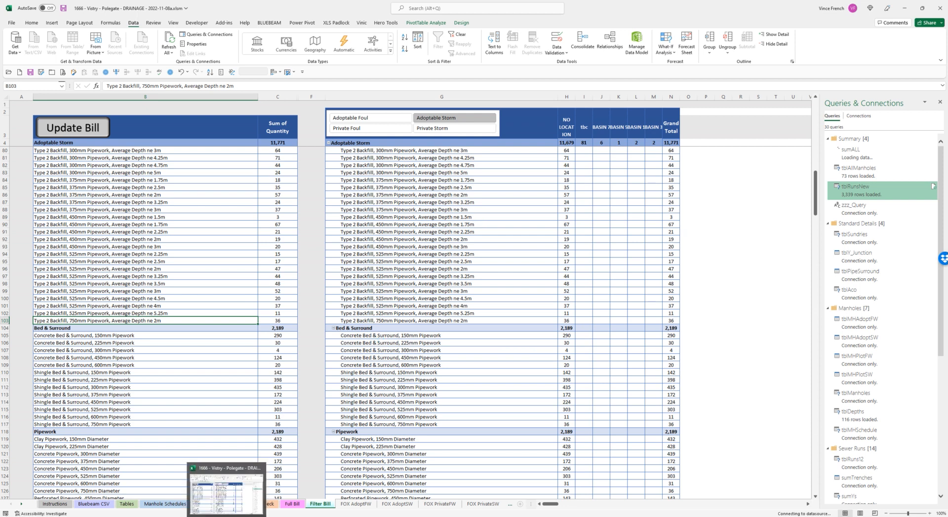
- Return to the drawing in Revu and examine the FD 100mm 8.18m 1:48 private foul run alongside the private drainage tools
mouse_move(390, 516)
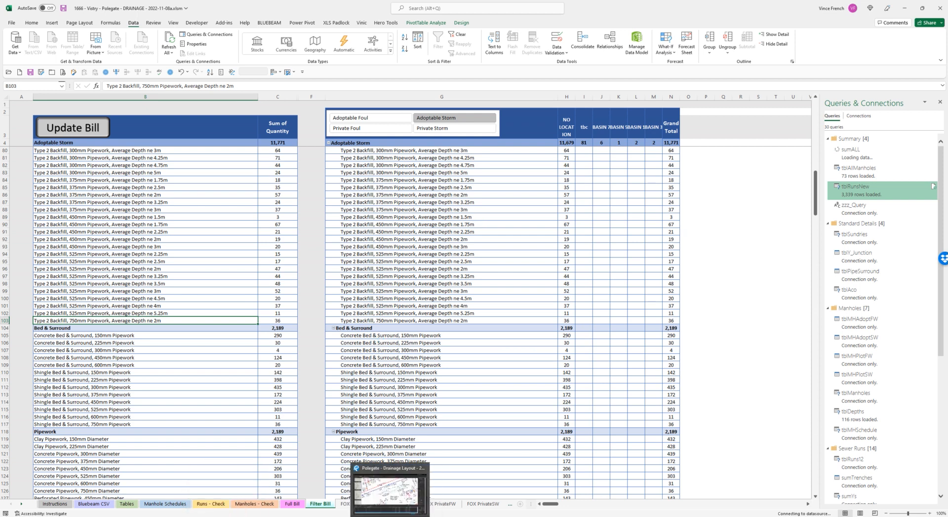
click(390, 491)
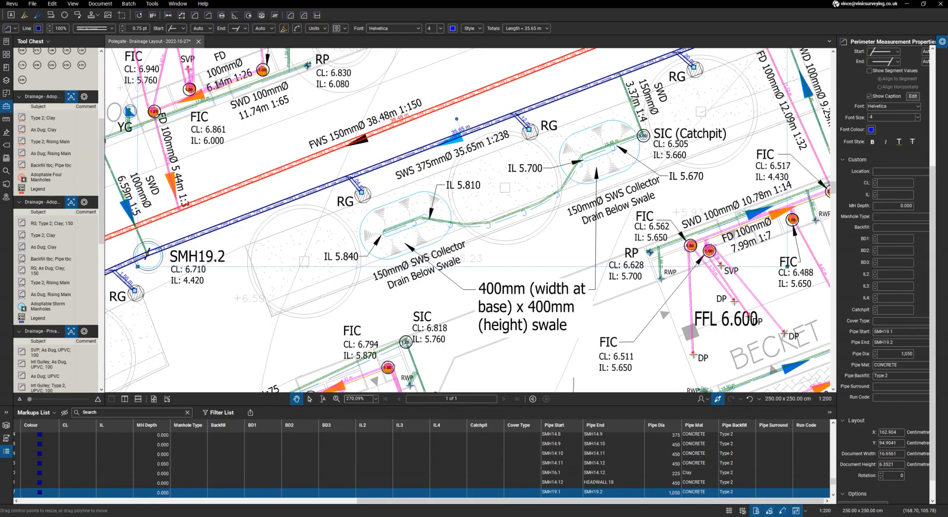
scroll(471, 322, down, 6)
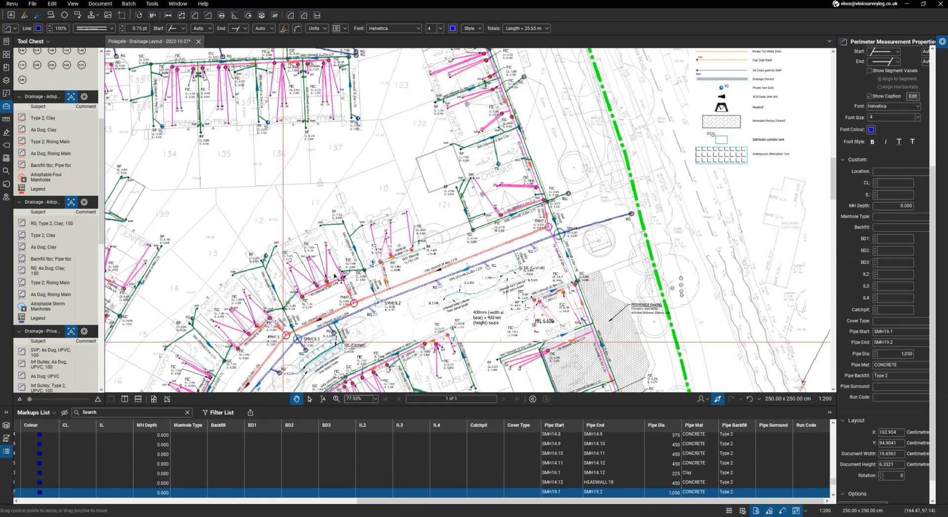
scroll(65, 295, down, 5)
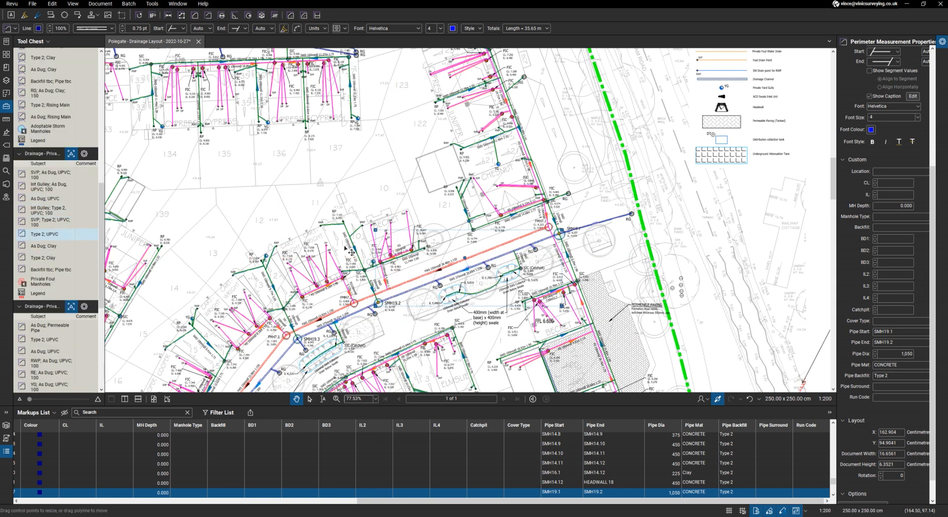
scroll(315, 291, up, 8)
scroll(317, 288, up, 4)
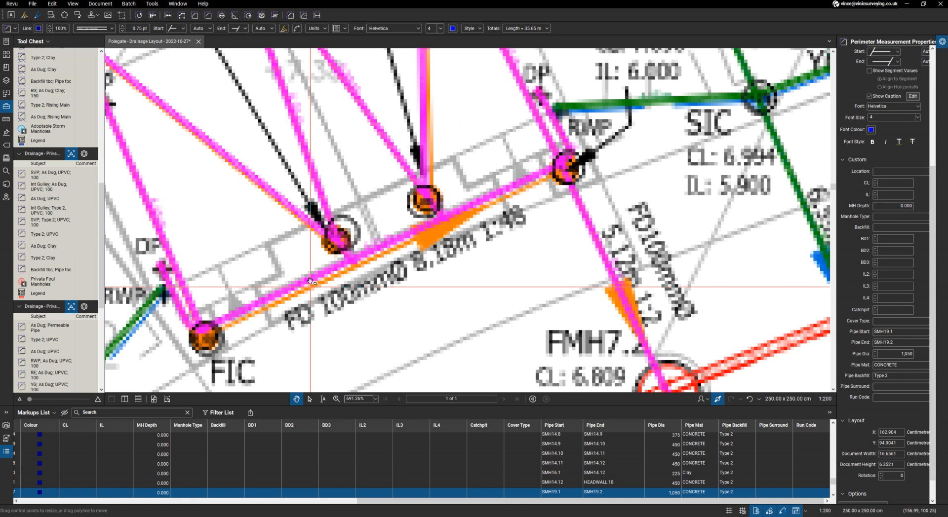
scroll(310, 281, up, 4)
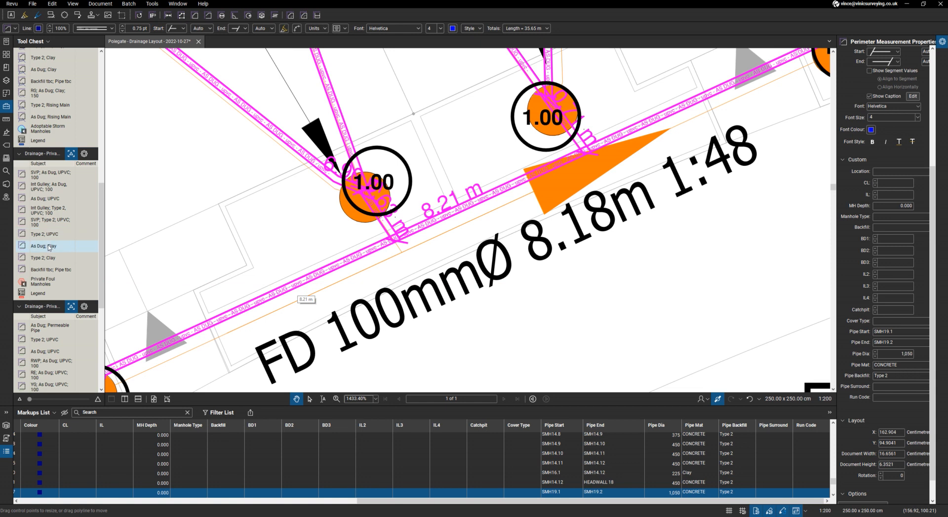
- Compare the preset pipe diameter, material and backfill of the As Dug; UPVC tools in the private foul and private storm sets
click(54, 199)
click(55, 199)
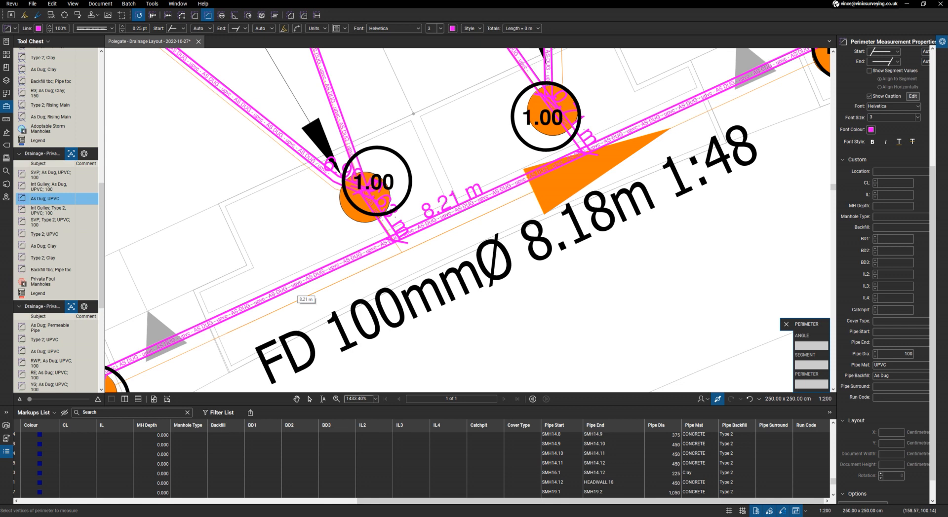
click(910, 355)
scroll(631, 469, down, 3)
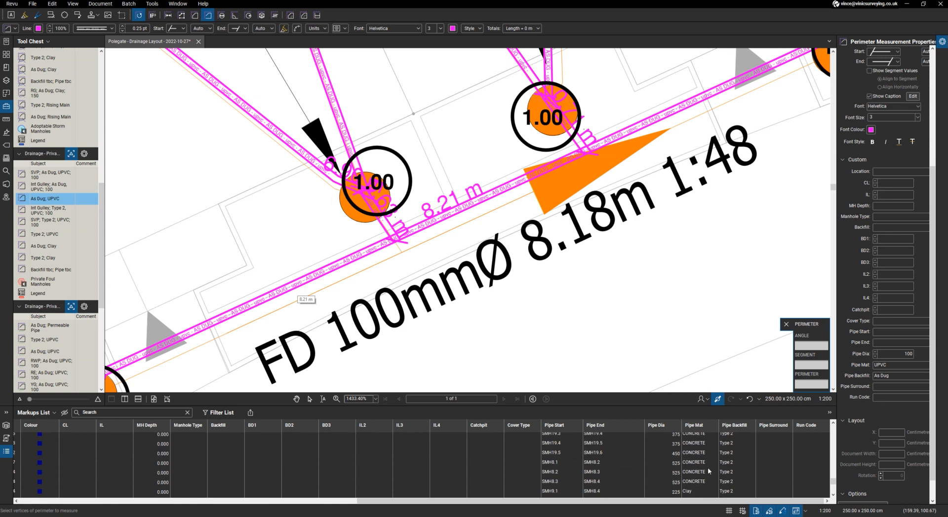
click(911, 354)
click(63, 354)
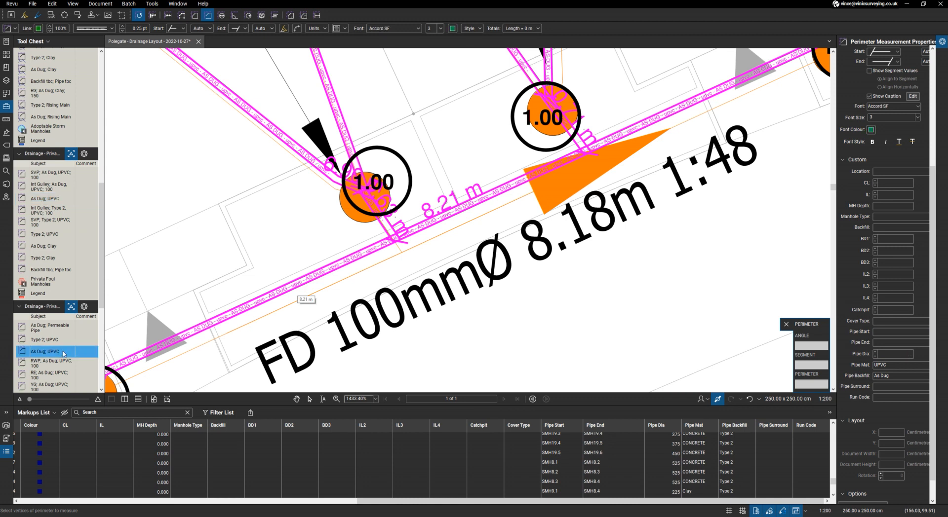
click(911, 354)
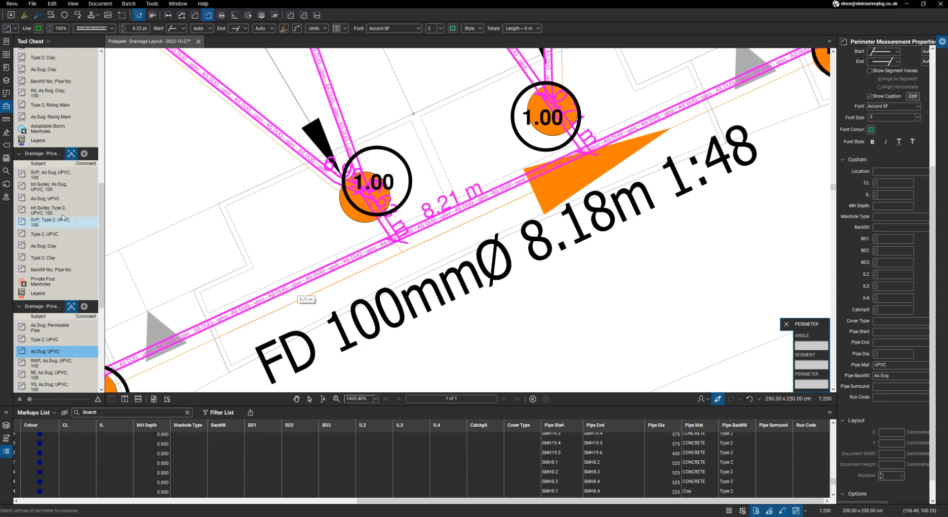
click(49, 201)
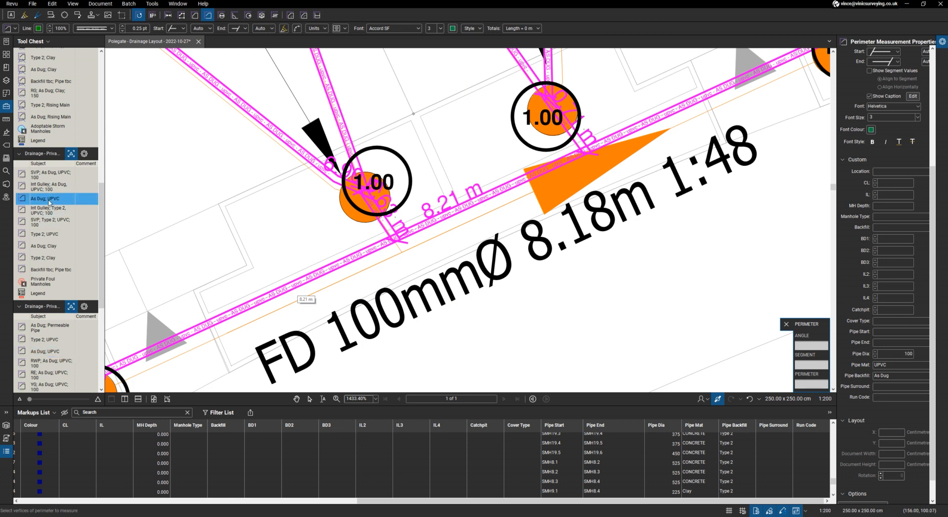
double_click(914, 354)
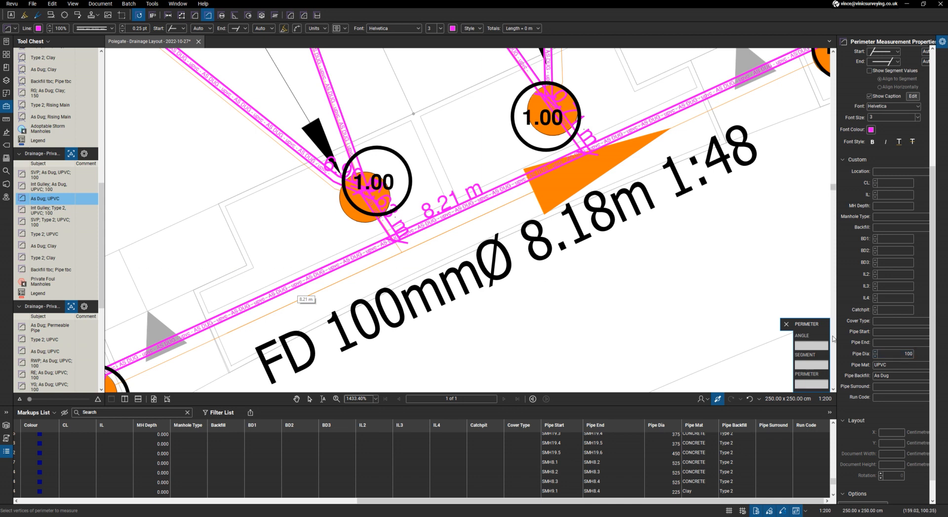
click(902, 366)
- Inspect the preset properties and available options of the RWP; As Dug; UPVC; 100 private storm tool
click(63, 363)
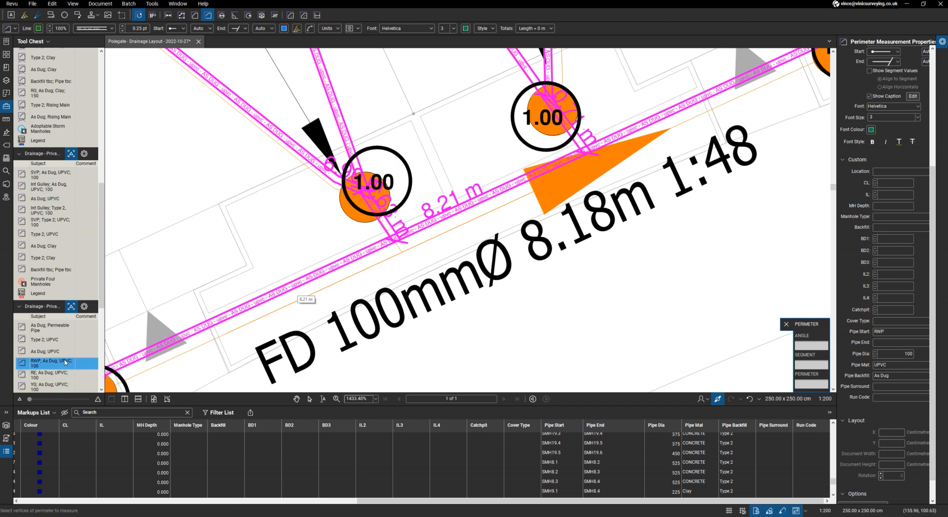
right_click(64, 364)
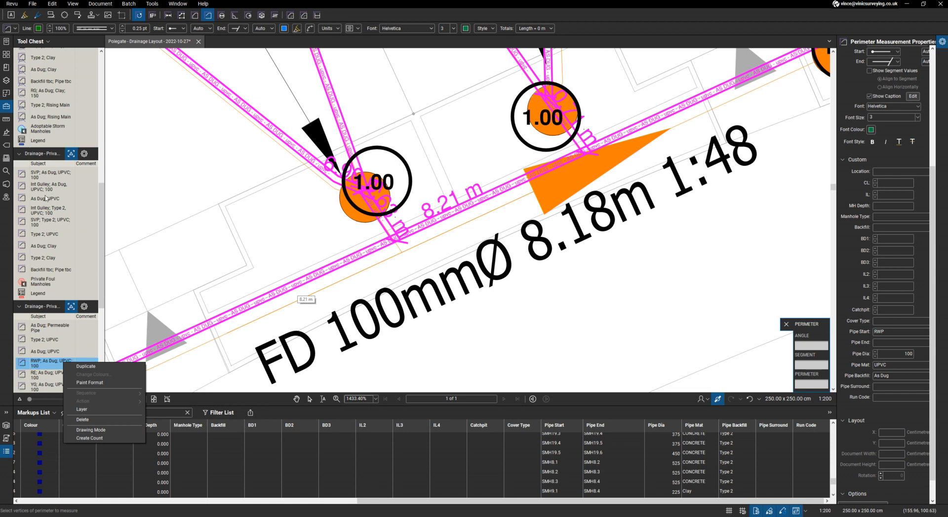
scroll(62, 322, down, 3)
key(Escape)
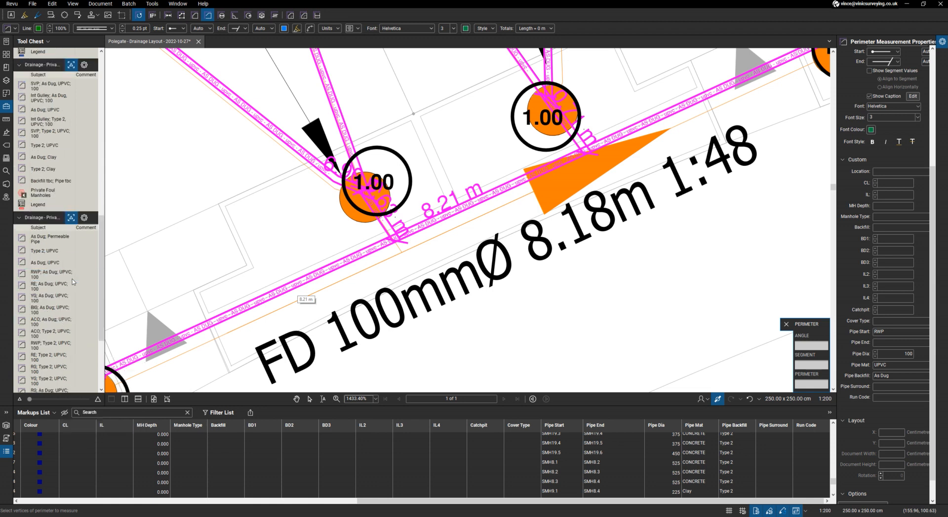
click(66, 278)
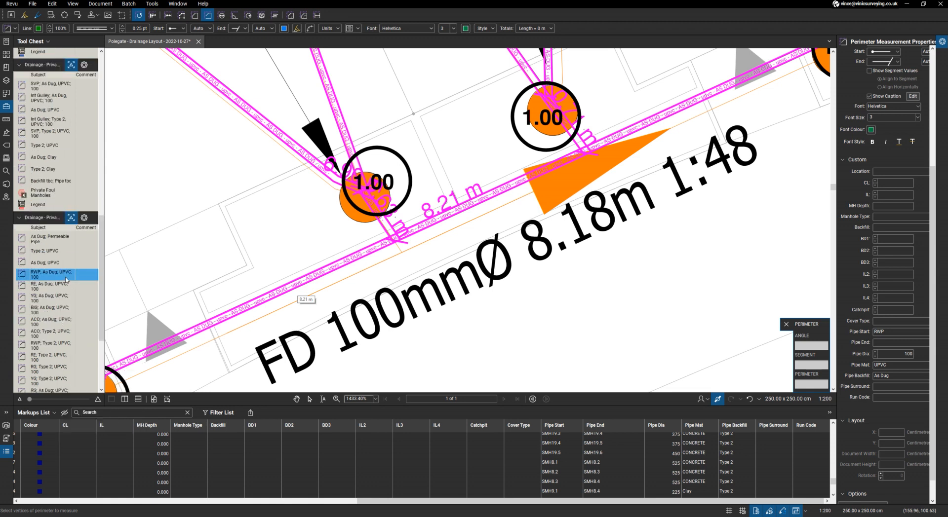
right_click(66, 279)
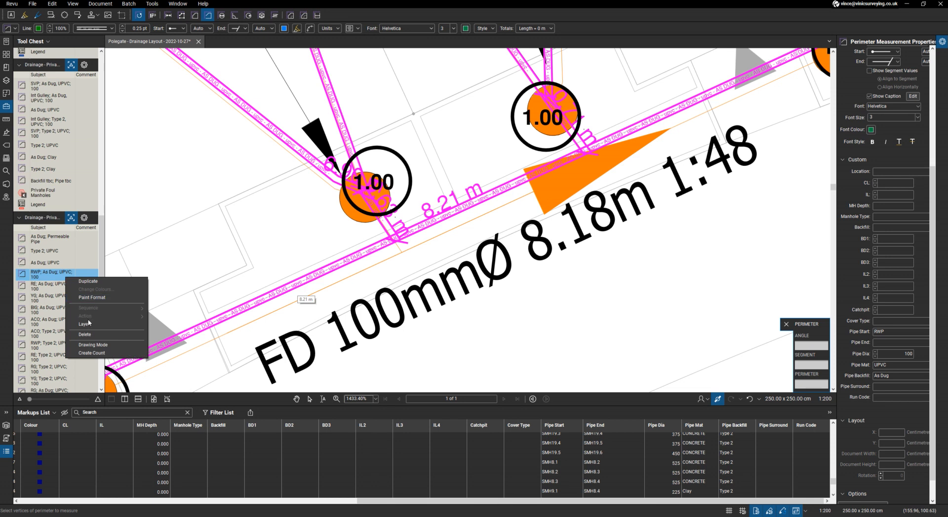
key(Escape)
- Inspect the YG; Type 2; UPVC; 100 and Aco Channel - Land Drain tool presets, and return to the drawing overview without measuring
click(52, 379)
right_click(52, 378)
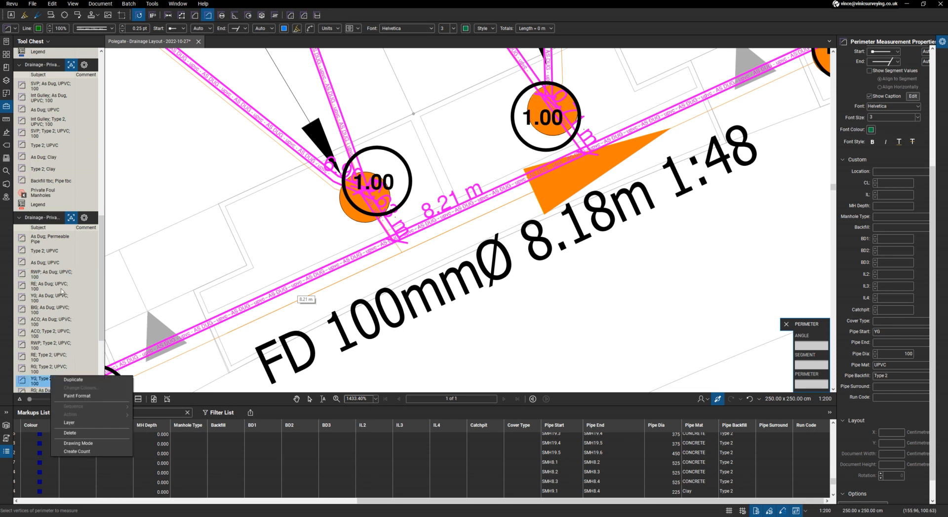
scroll(61, 290, down, 3)
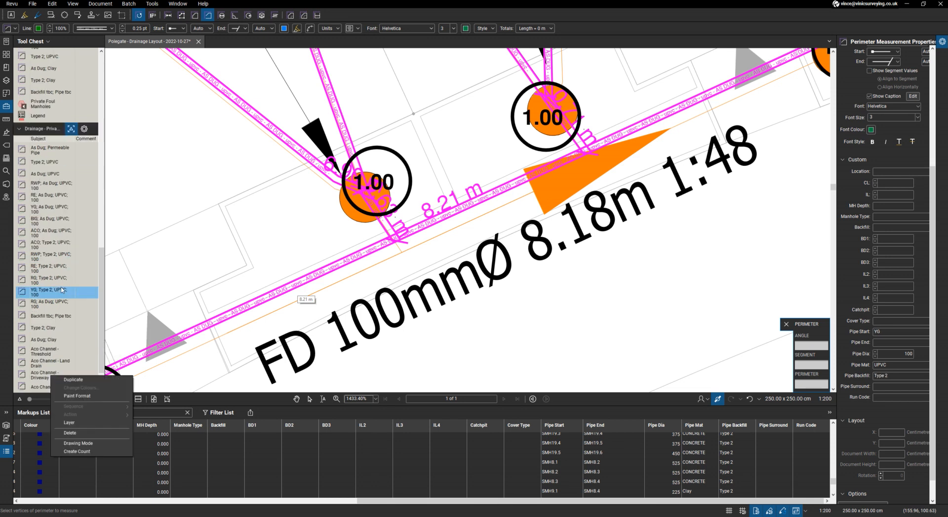
click(56, 362)
right_click(55, 361)
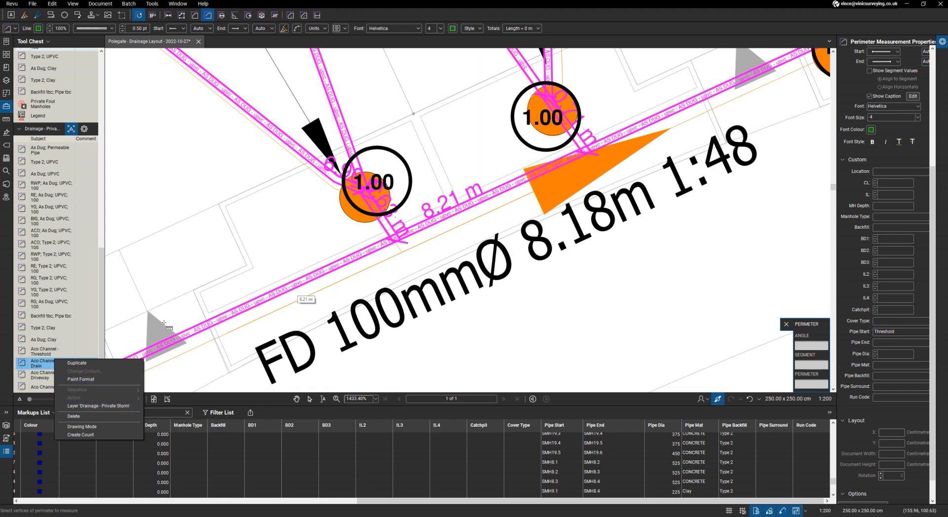
key(Escape)
right_click(242, 252)
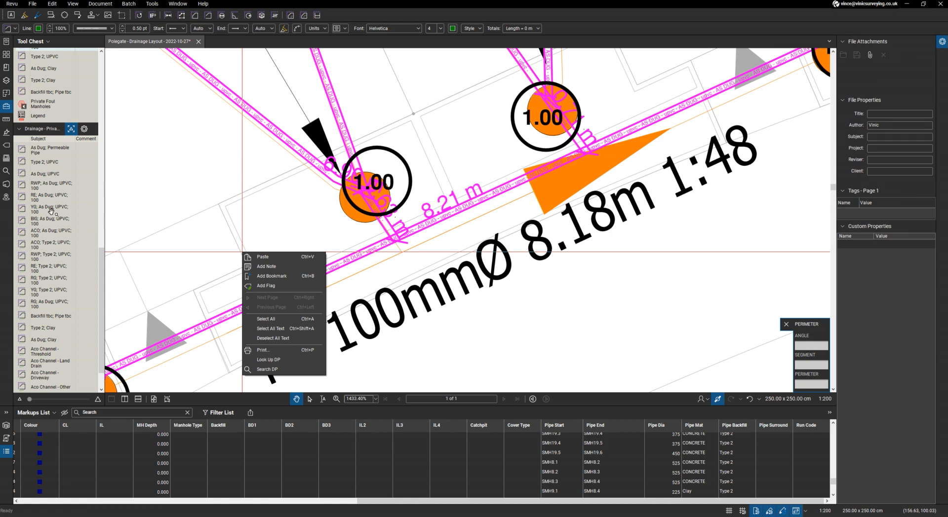
key(Escape)
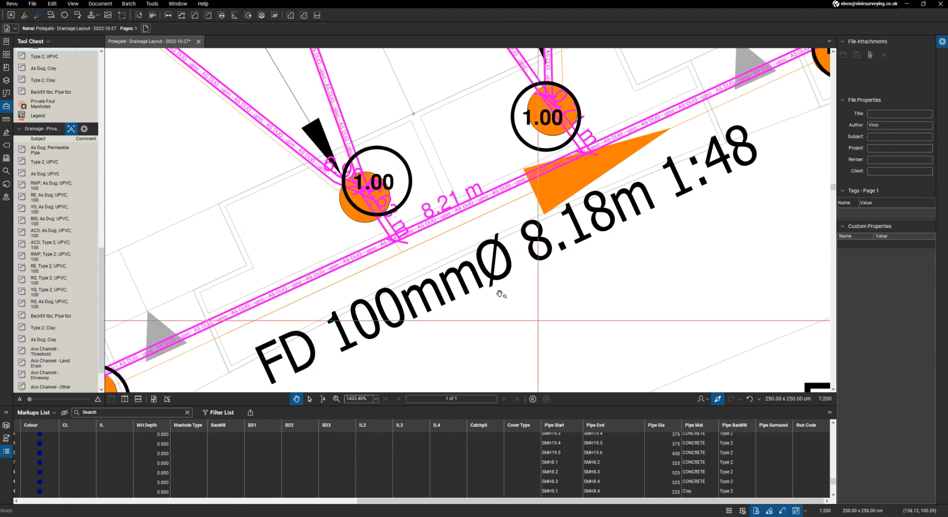
scroll(481, 284, down, 10)
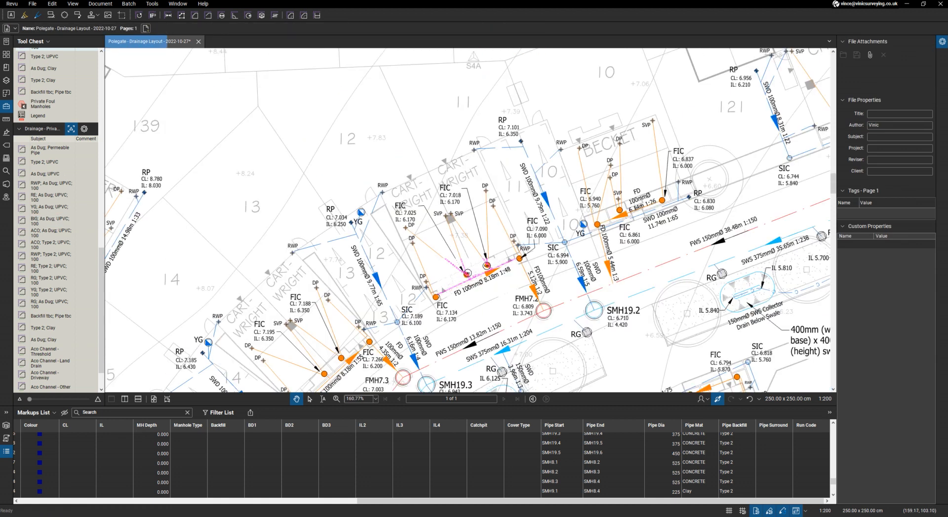
- Switch to the Excel workbook and review the Type 2 backfill entries on the Filter Bill sheet, including the 1,050mm pipework row
key(alt+Tab)
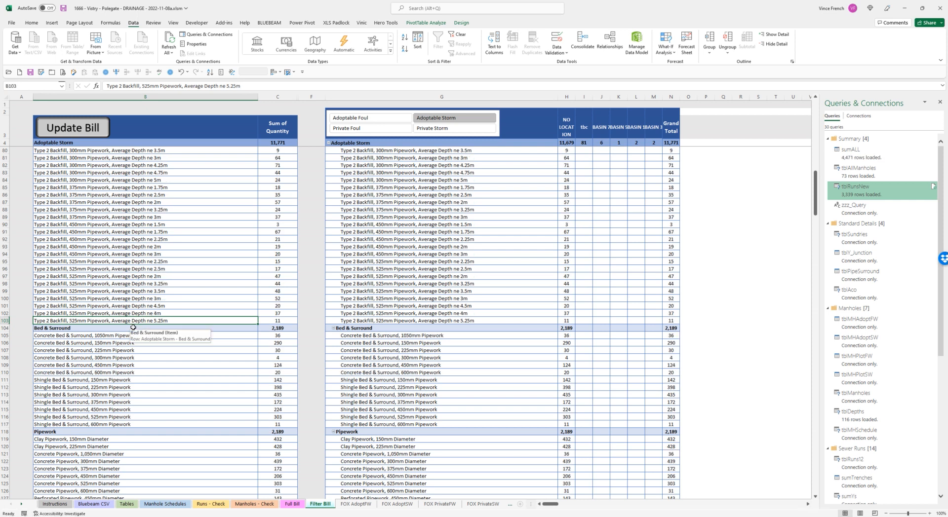
scroll(133, 327, up, 2)
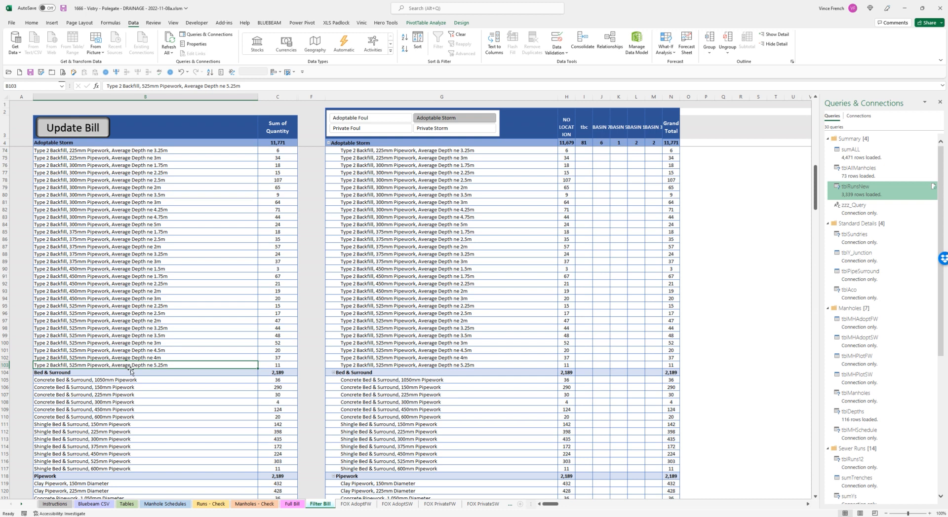
scroll(126, 371, up, 7)
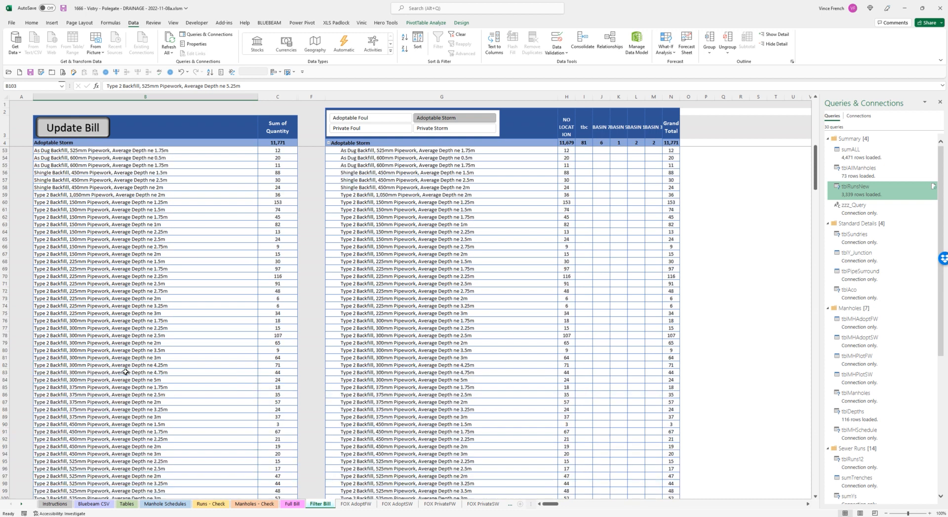
click(82, 195)
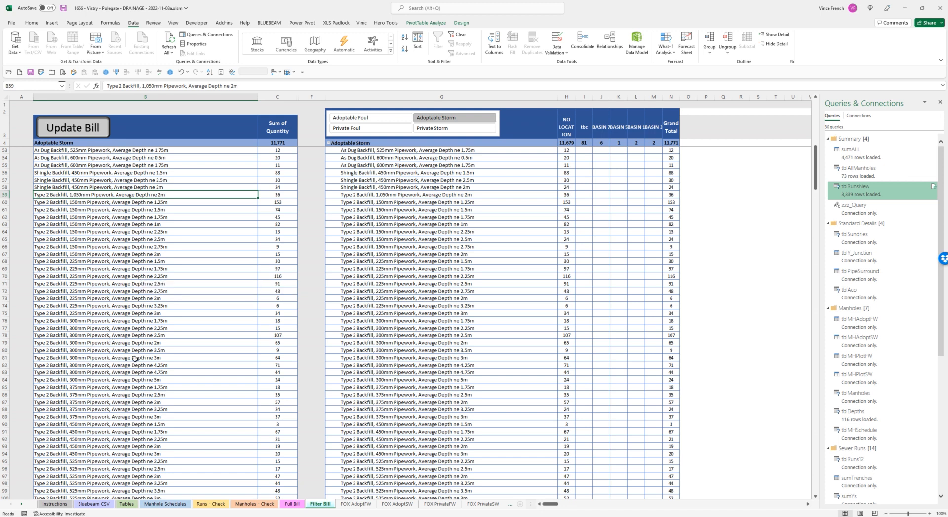
scroll(176, 317, down, 6)
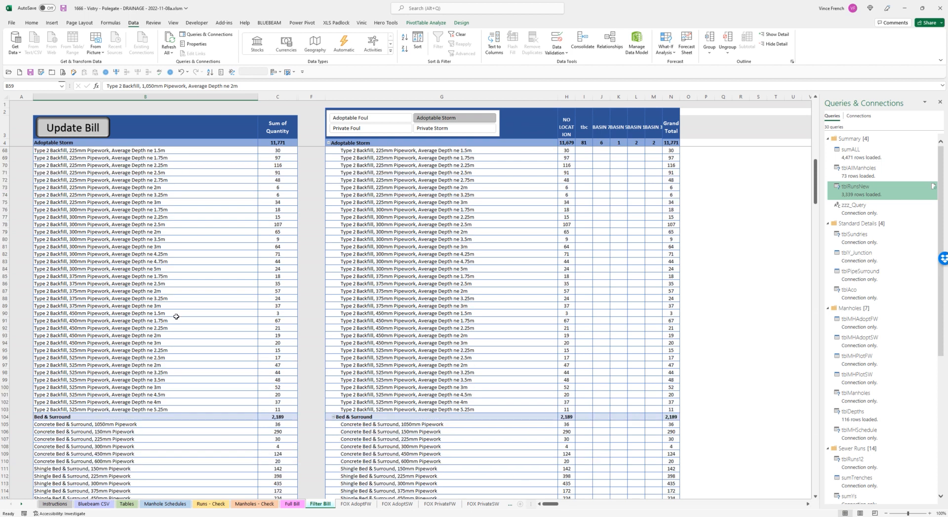
scroll(176, 317, down, 2)
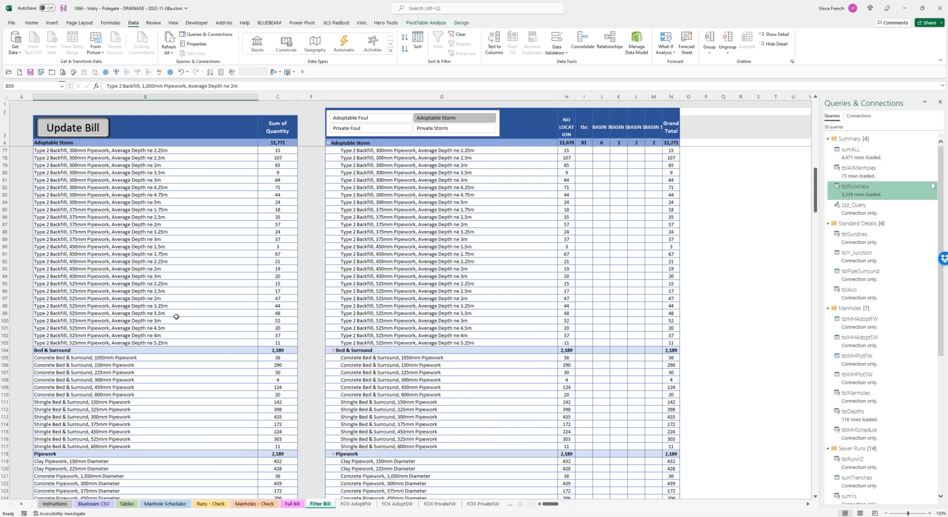
- Review the 1,050mm concrete entries under Bed & Surround, Pipework, EO for Rocker Pipes and Y-Junctions in the filtered bill
click(66, 358)
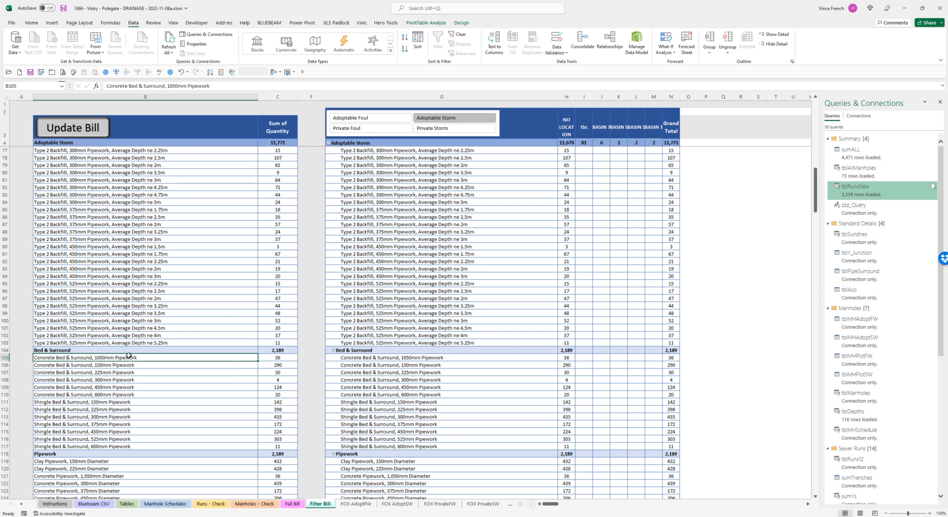
scroll(128, 355, down, 2)
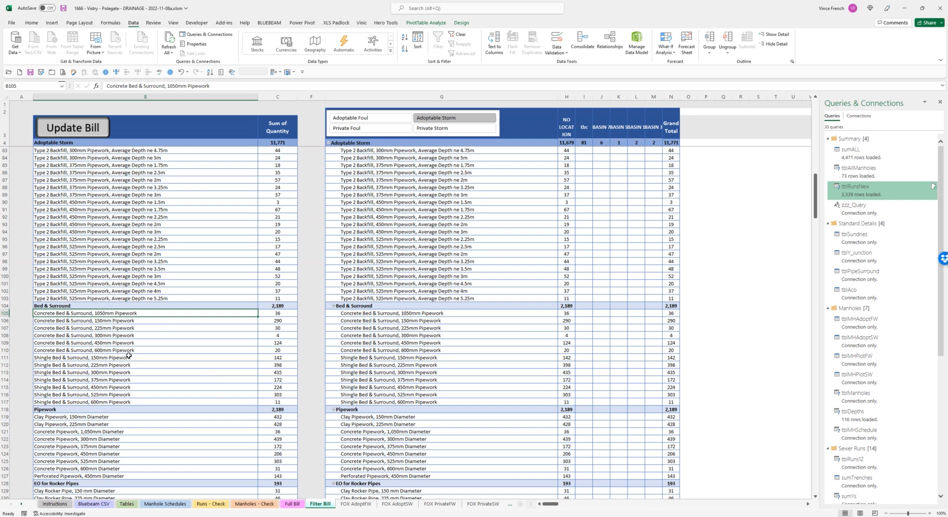
click(85, 433)
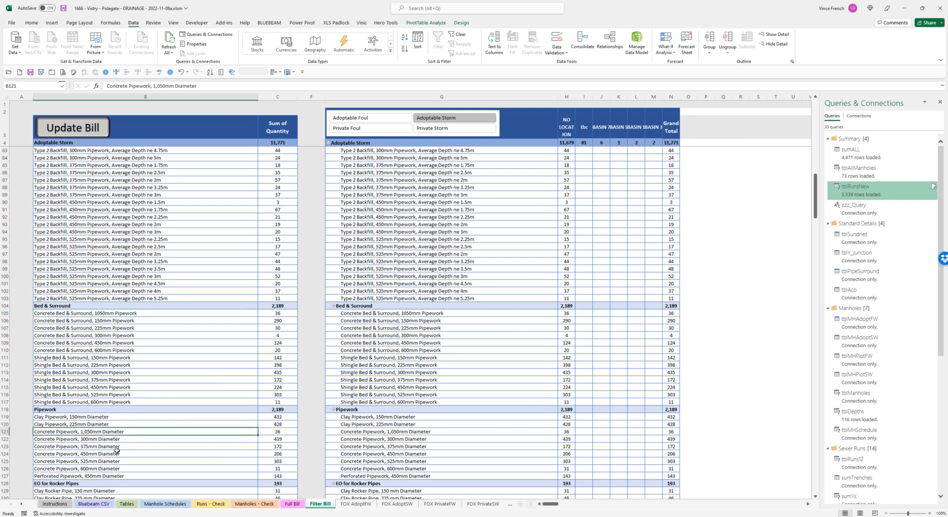
scroll(117, 451, down, 6)
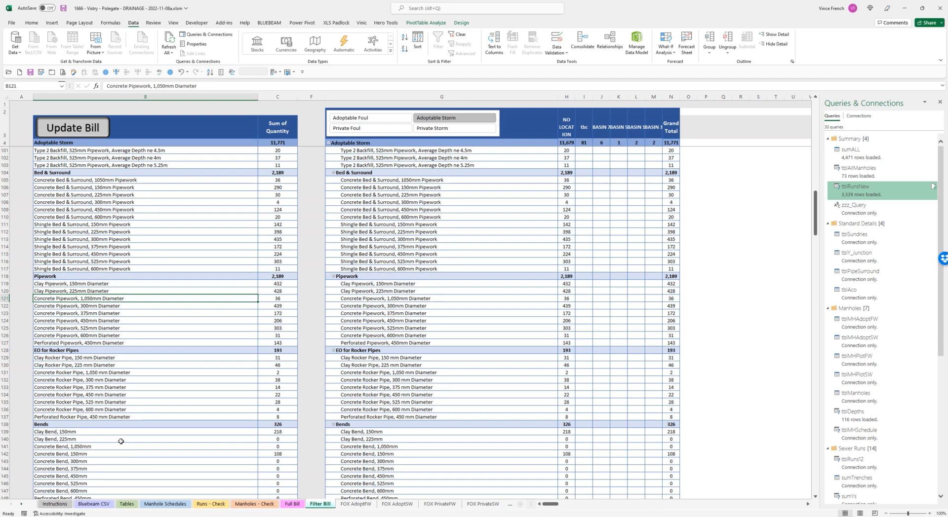
click(120, 372)
scroll(143, 400, down, 2)
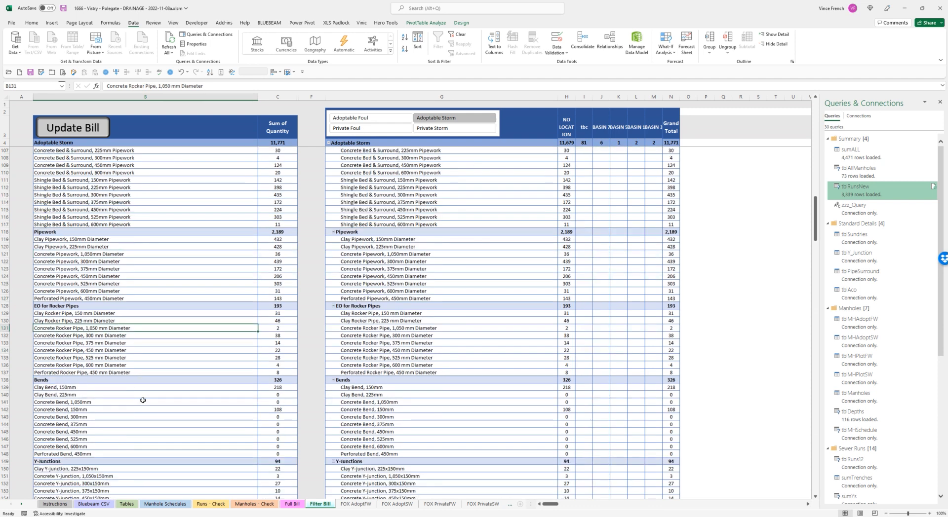
scroll(143, 400, down, 4)
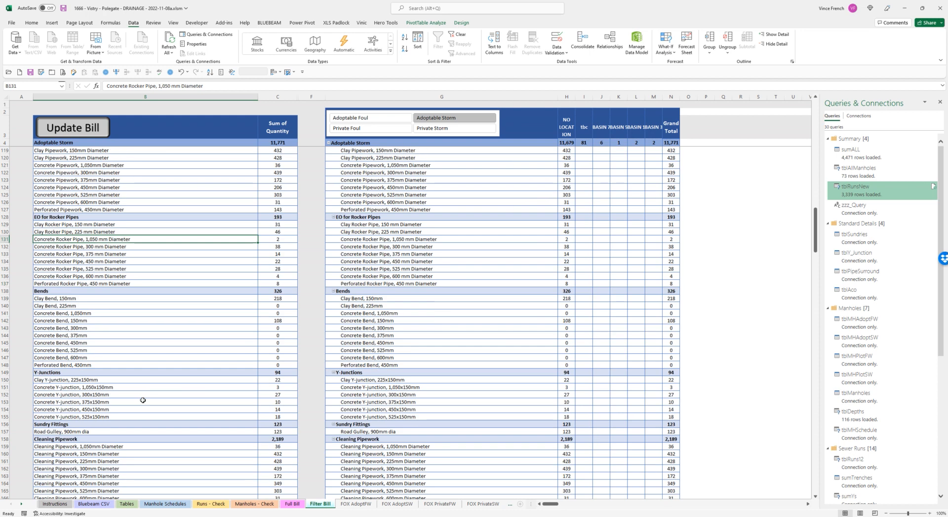
click(108, 387)
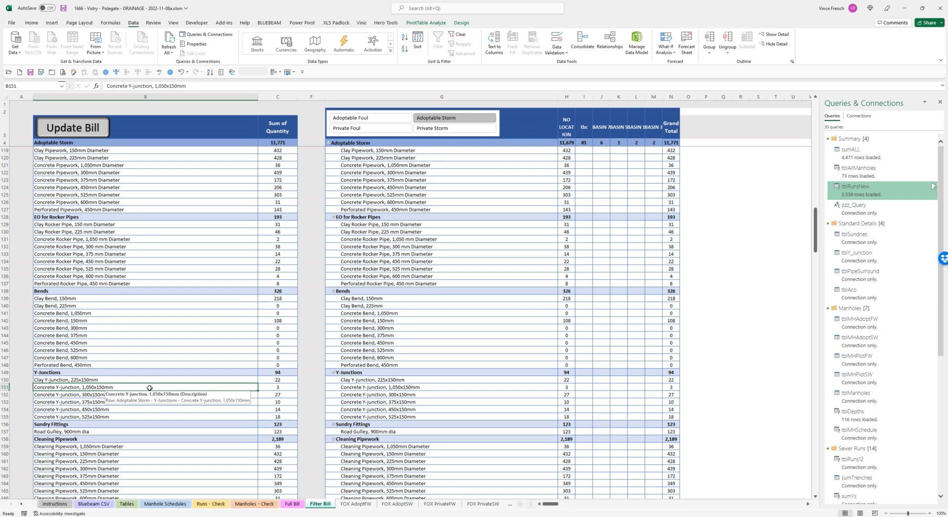
- Open the Full Bill sheet and examine the Concrete Y-junction, 1,050x150mm row and the rocker pipe and bend quantities
click(301, 505)
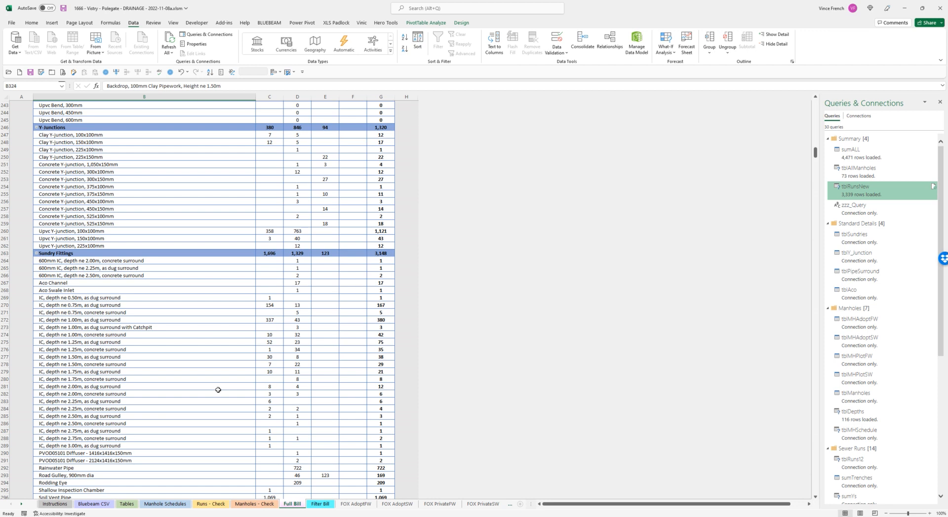
scroll(217, 390, up, 3)
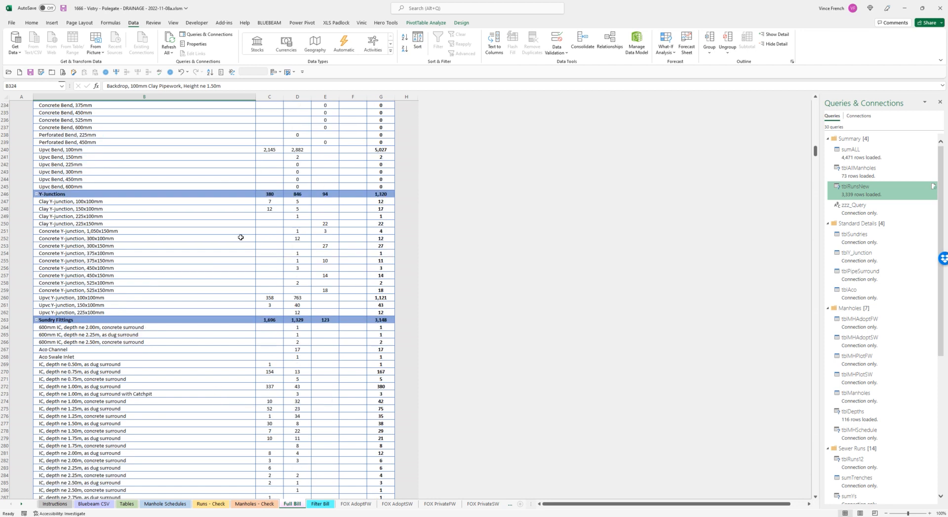
click(155, 235)
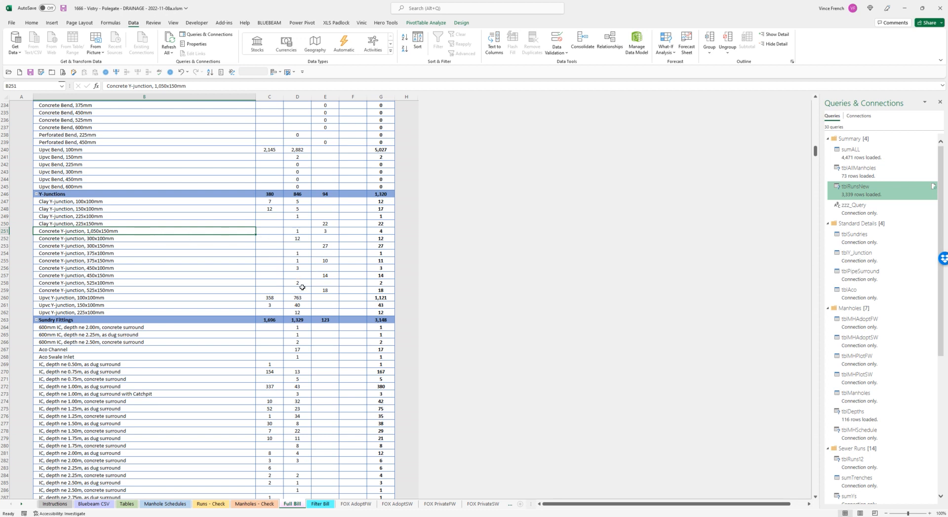
scroll(303, 290, up, 18)
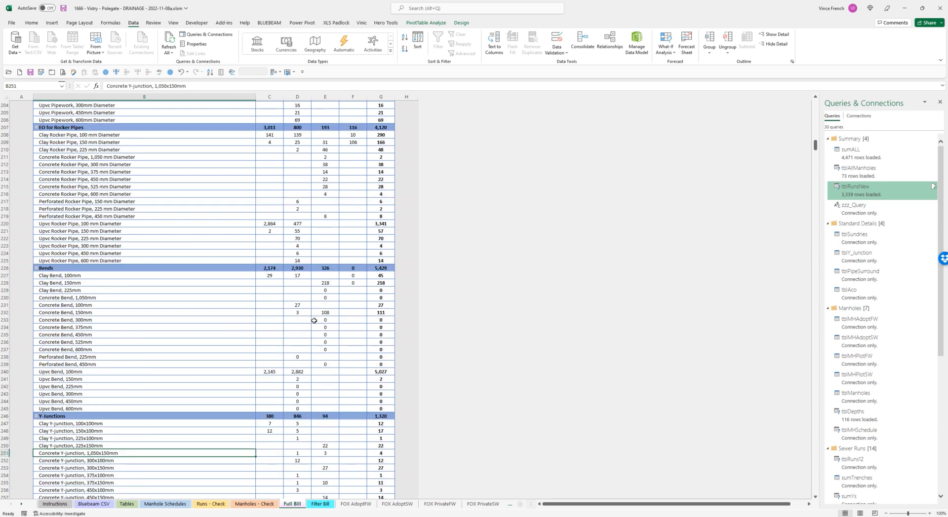
scroll(315, 341, down, 8)
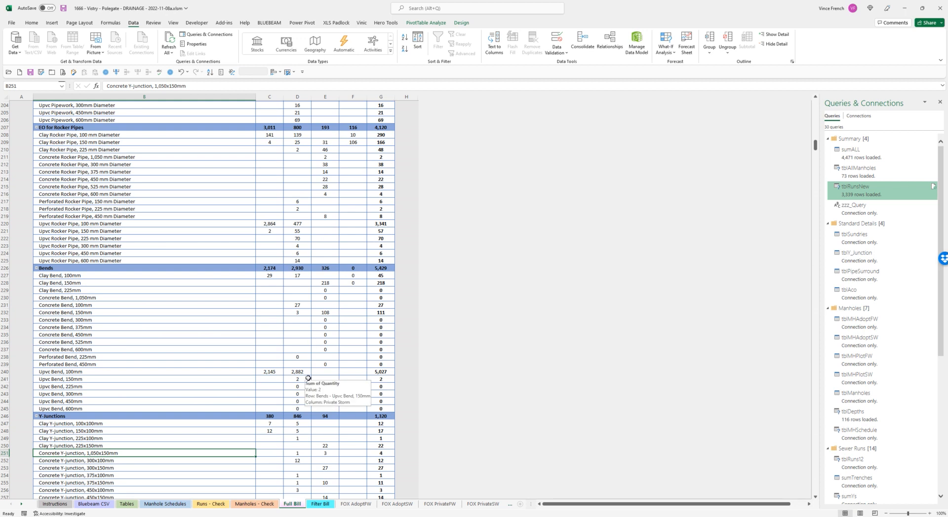
- Review the Full Bill from the rocker pipes and pipework back through the Type 2, shingle and as dug trench rows to the headwalls
scroll(297, 452, up, 2)
scroll(296, 453, up, 19)
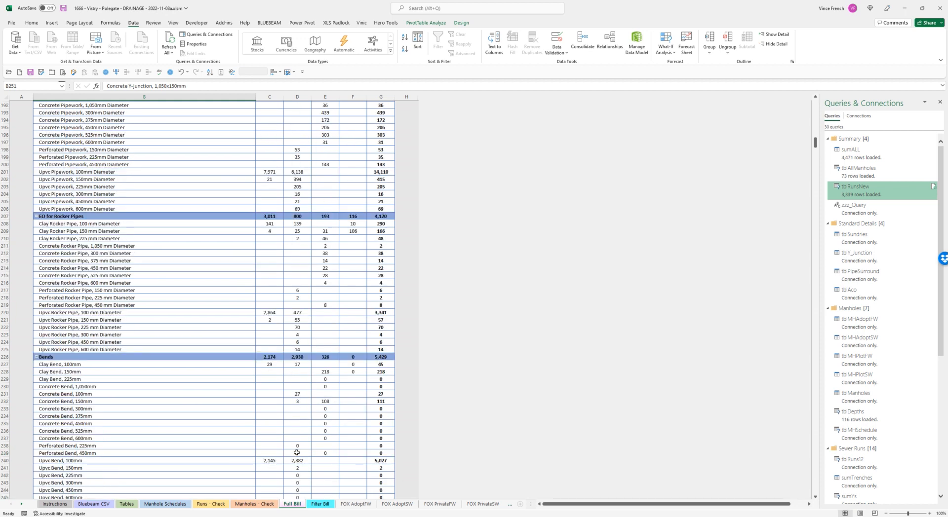
scroll(300, 448, up, 5)
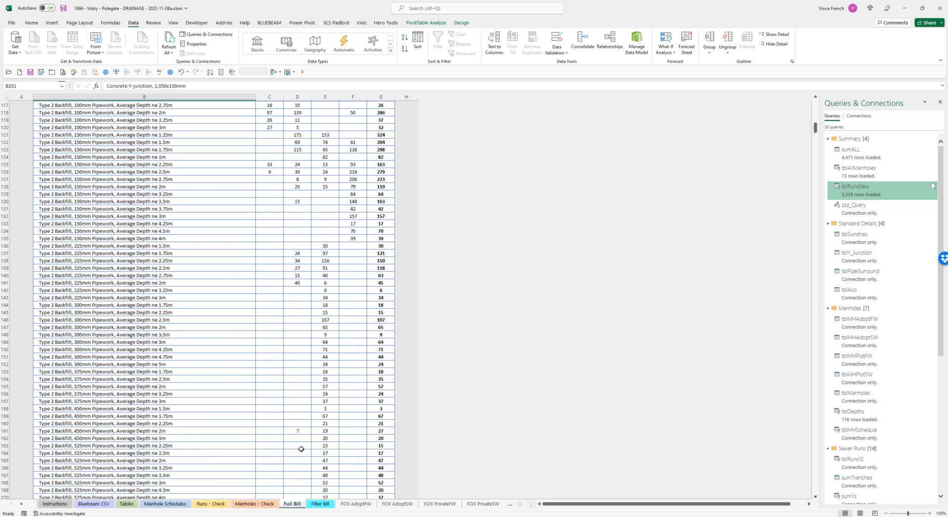
scroll(301, 448, up, 3)
scroll(301, 448, up, 3)
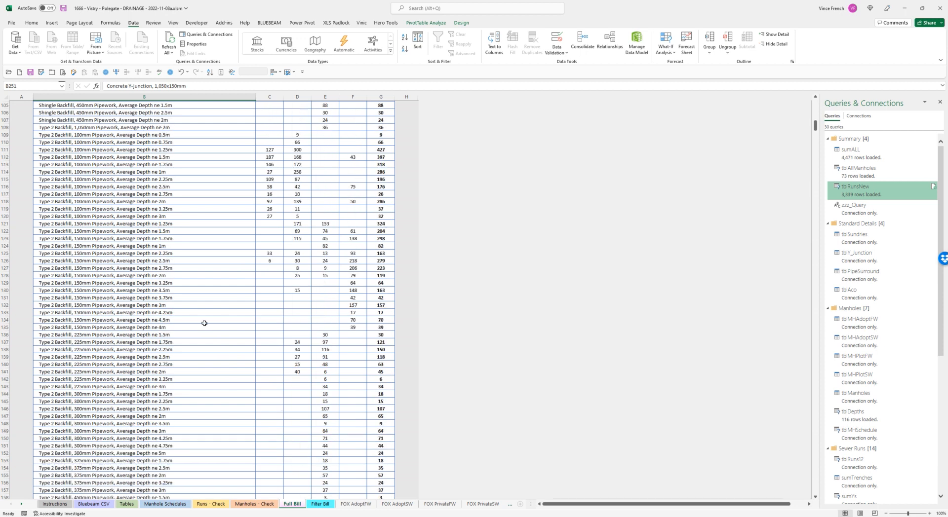
scroll(202, 331, up, 4)
scroll(202, 331, up, 13)
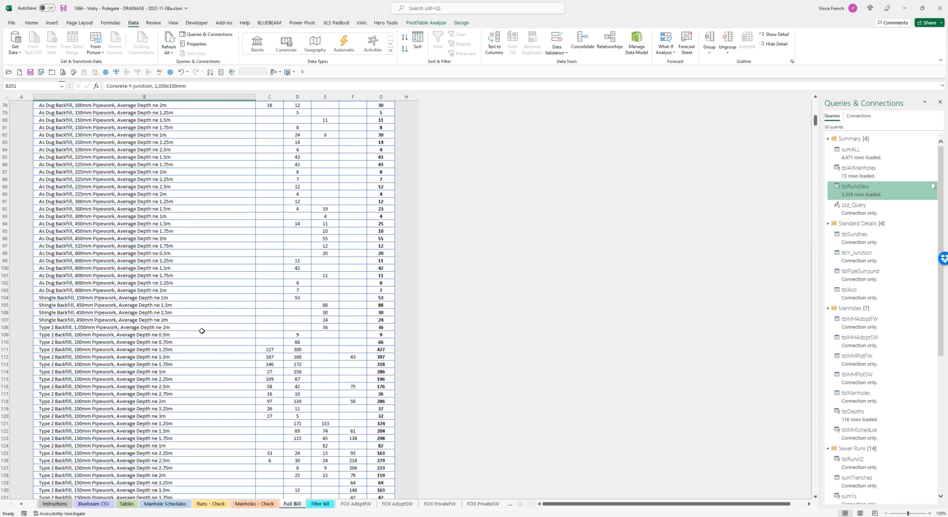
scroll(204, 336, up, 4)
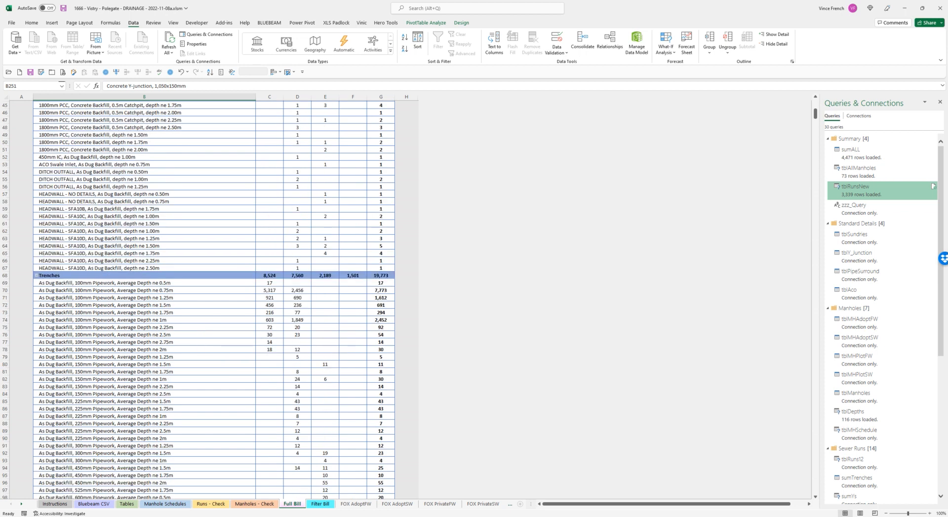
- Switch to the Revu drainage drawing, examine the pipe runs around manholes SMH19.2 and SMH19.3, and return to the Excel workbook
key(alt+Tab)
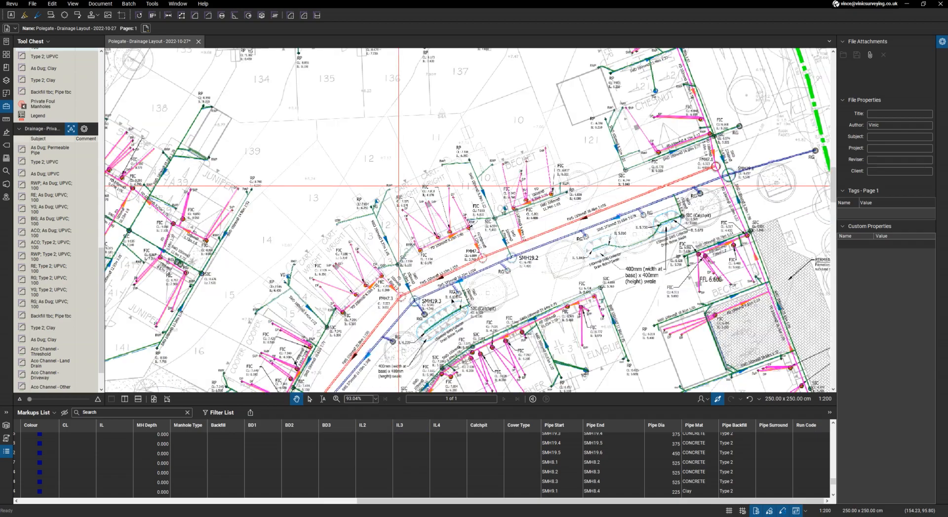
scroll(456, 297, up, 3)
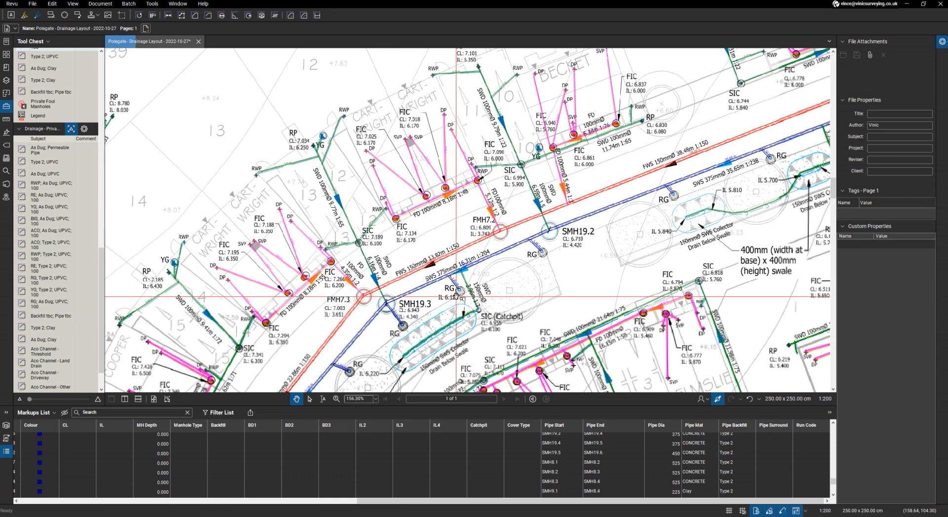
key(alt+Tab)
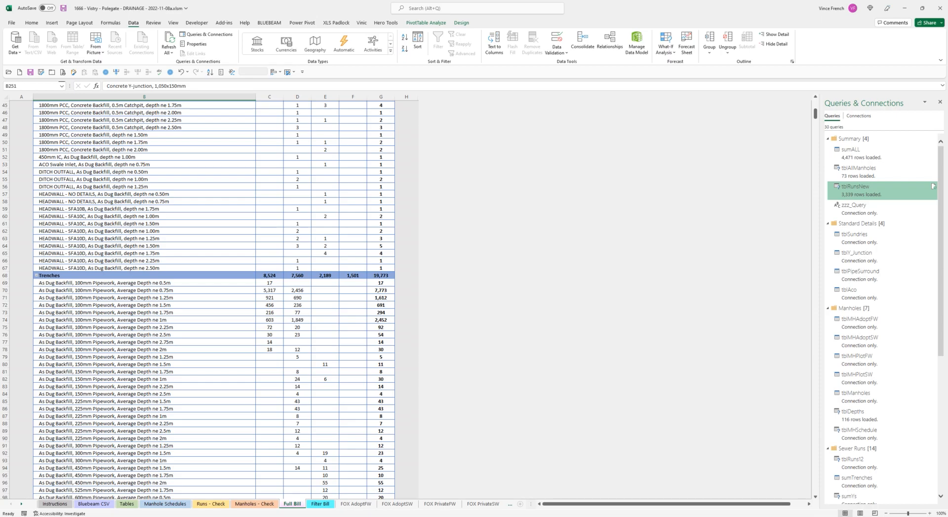
- Check the item settings on the Tables sheet and the plot storm manholes on Manhole Schedules, and return to the Full Bill's trench rows
click(127, 504)
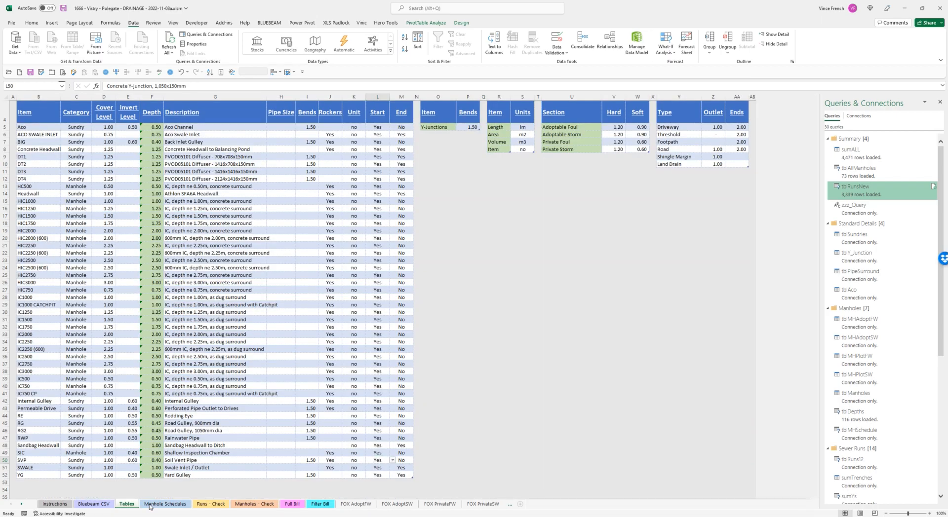
click(149, 506)
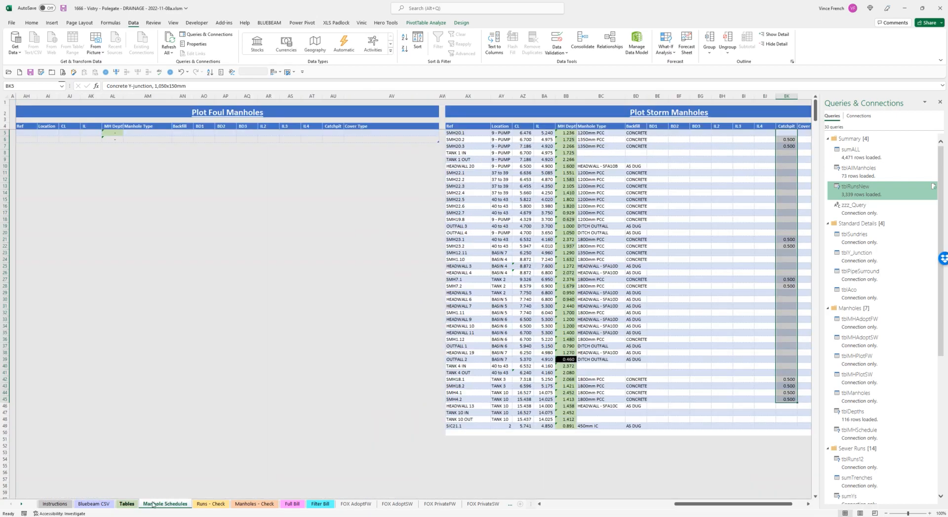
click(127, 504)
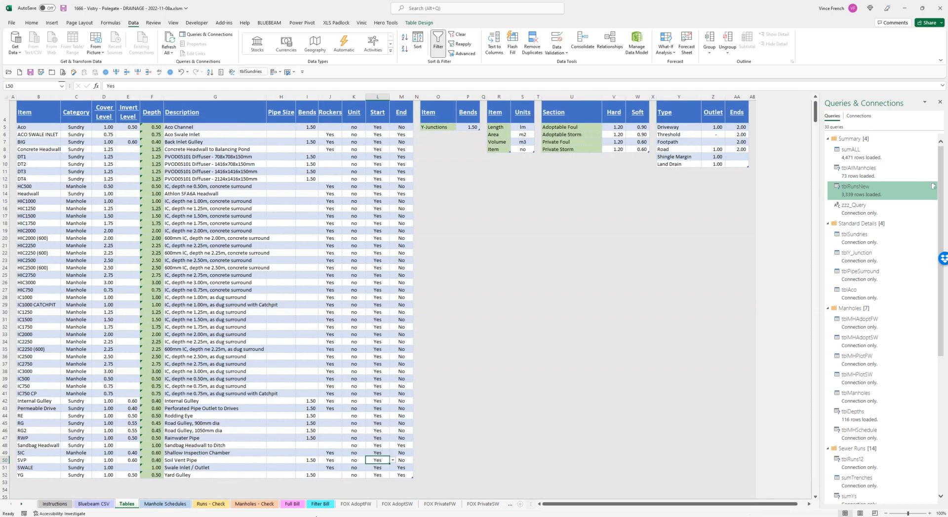
click(289, 505)
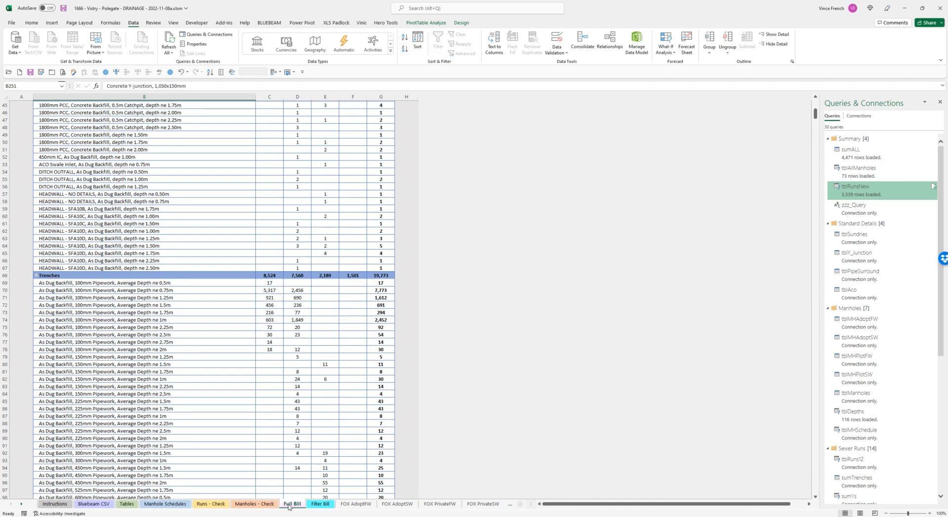
mouse_move(299, 437)
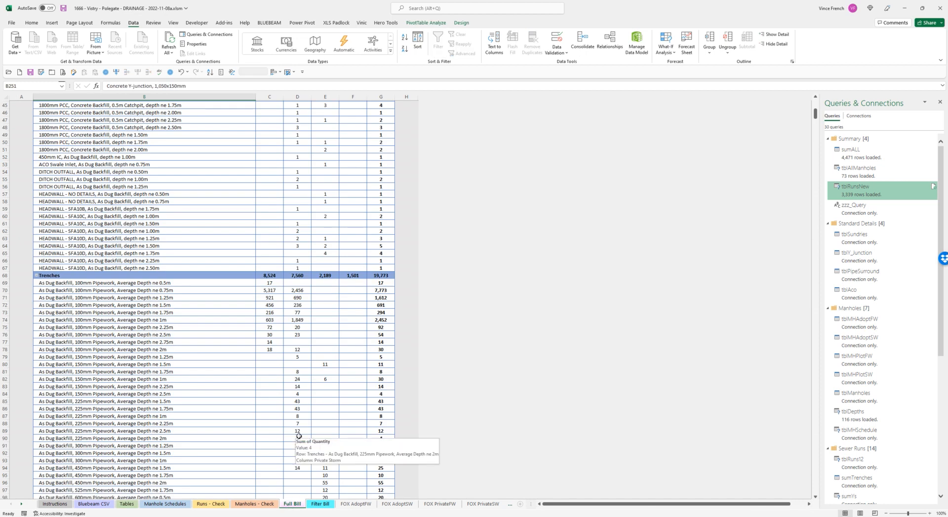